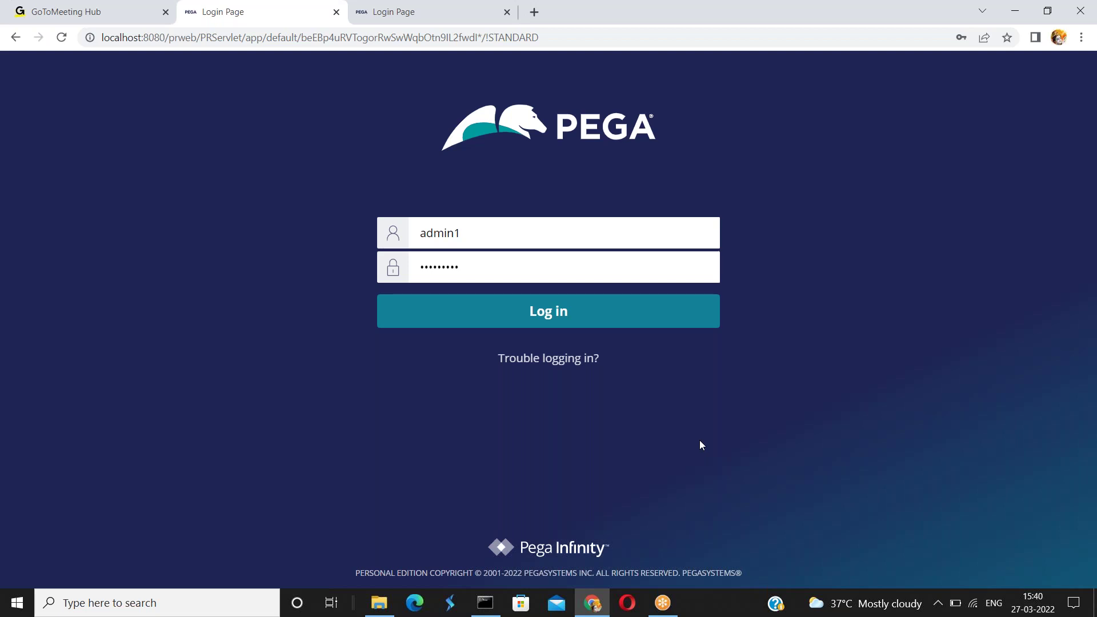
# - Log in with the prefilled operator credentials and open the Dashboard page of the User Portal
pyautogui.click(559, 311)
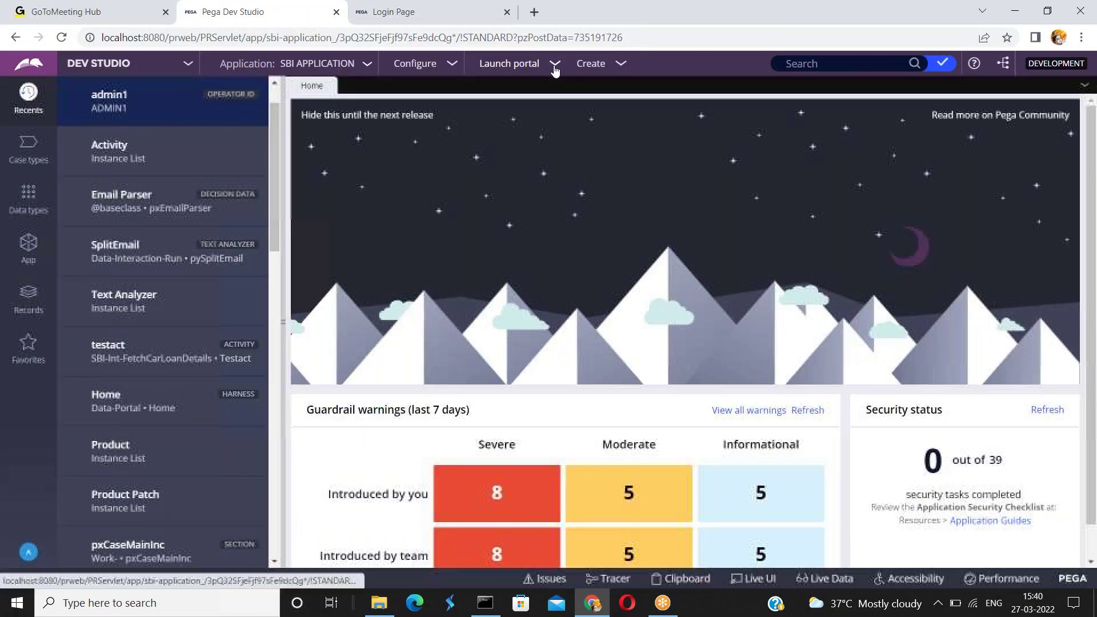
pyautogui.click(554, 68)
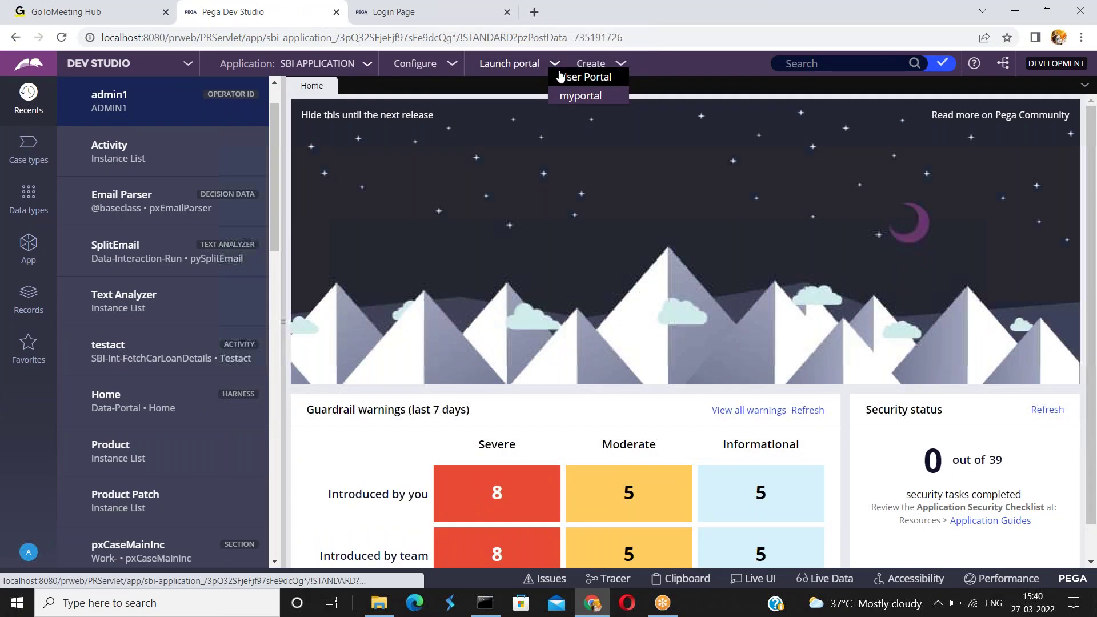
pyautogui.click(577, 76)
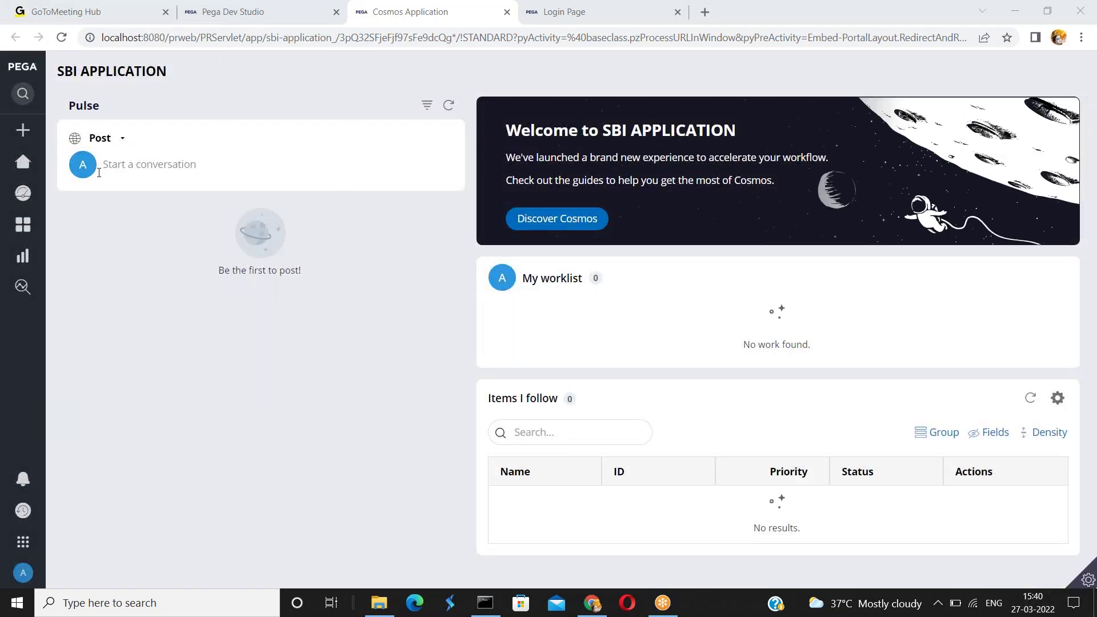
pyautogui.moveTo(23, 131)
pyautogui.click(70, 201)
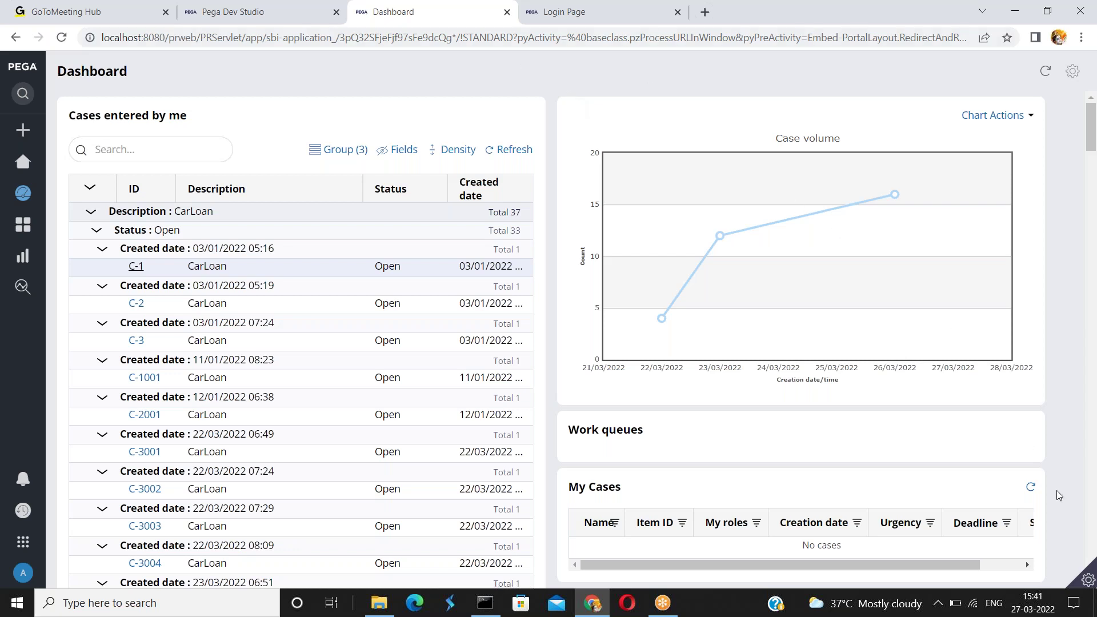
# - Inspect the dashboard's gear button with Live UI and open its section rule in Dev Studio
pyautogui.click(1086, 580)
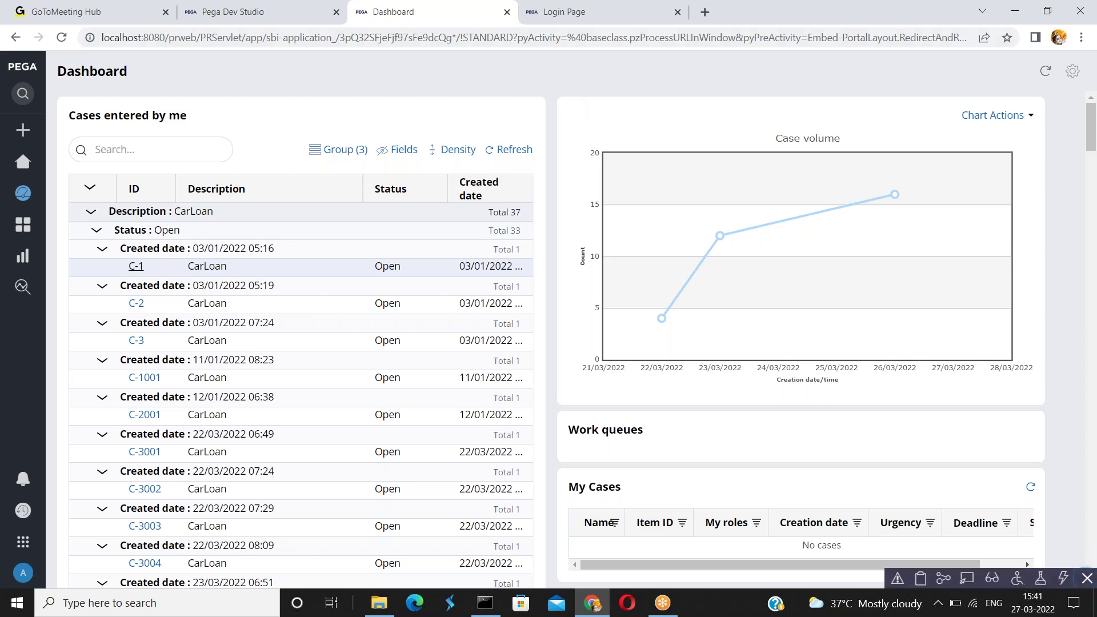
pyautogui.click(967, 578)
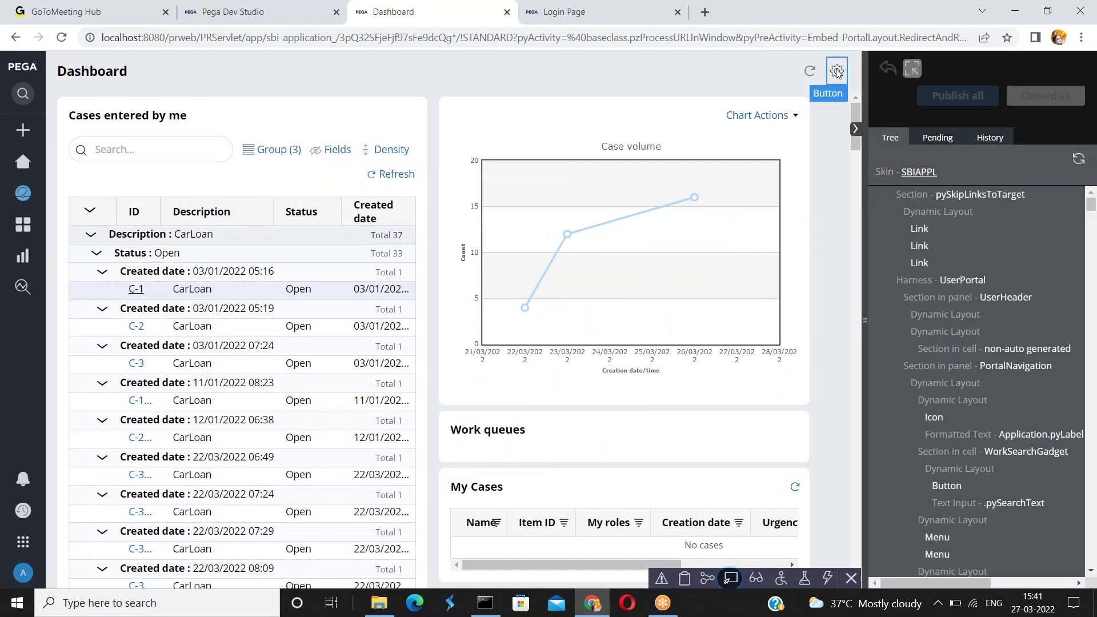
pyautogui.click(837, 72)
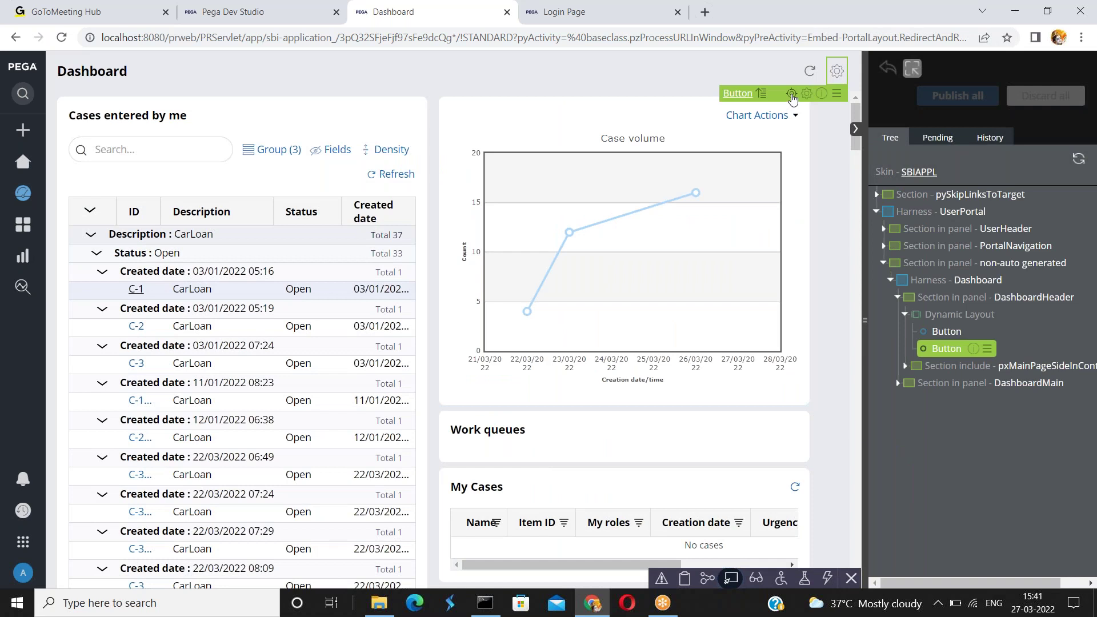
pyautogui.click(246, 12)
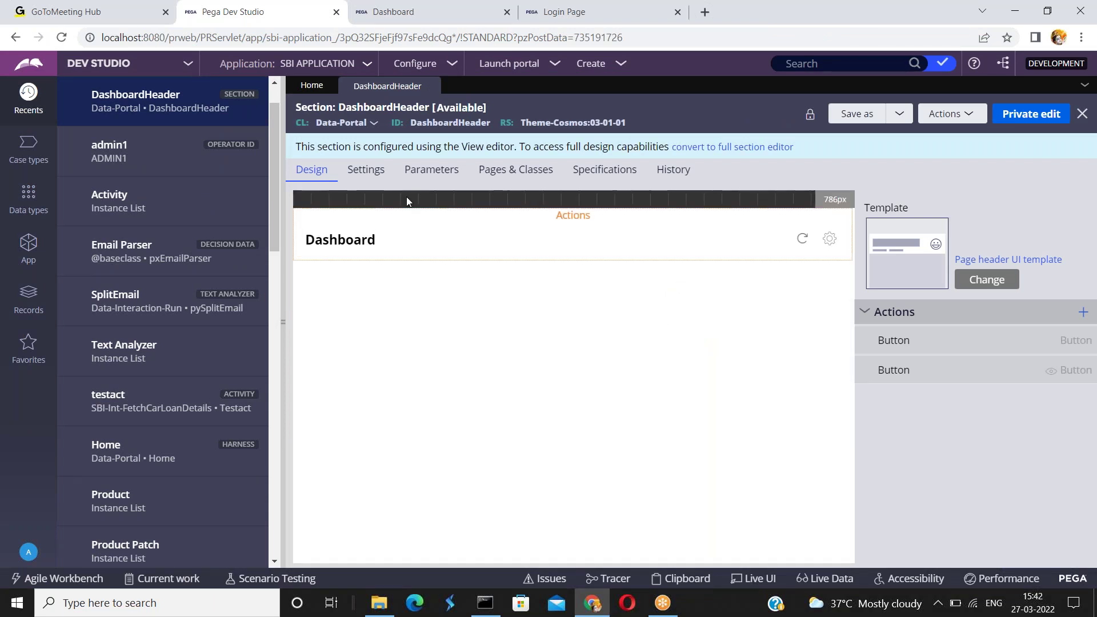
# - View the gear button's cell properties and copy its visibility condition, pxIsUserDashboardPersonalizeAllowed, leaving the properties unchanged
pyautogui.click(839, 246)
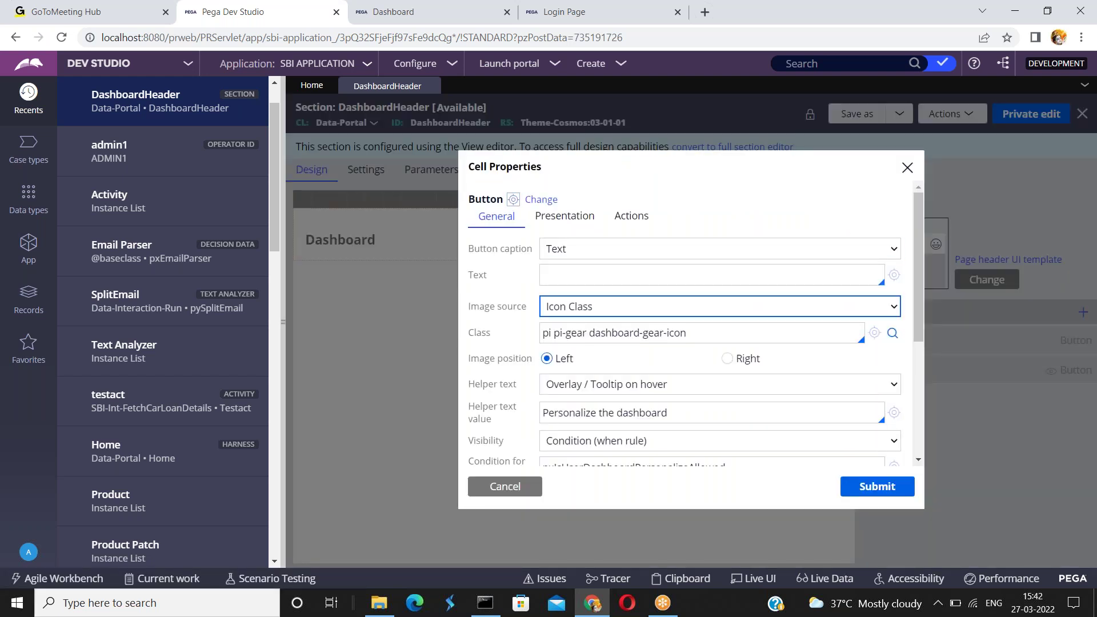
pyautogui.scroll(-4, 713, 350)
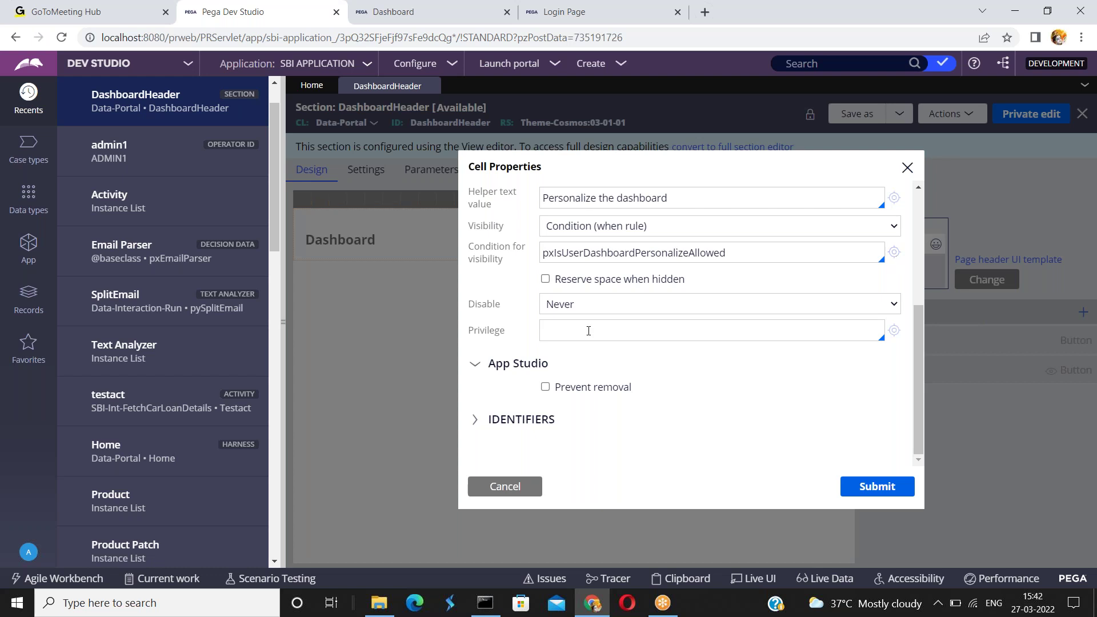
pyautogui.tripleClick(626, 256)
pyautogui.hotkey('ctrl', 'c')
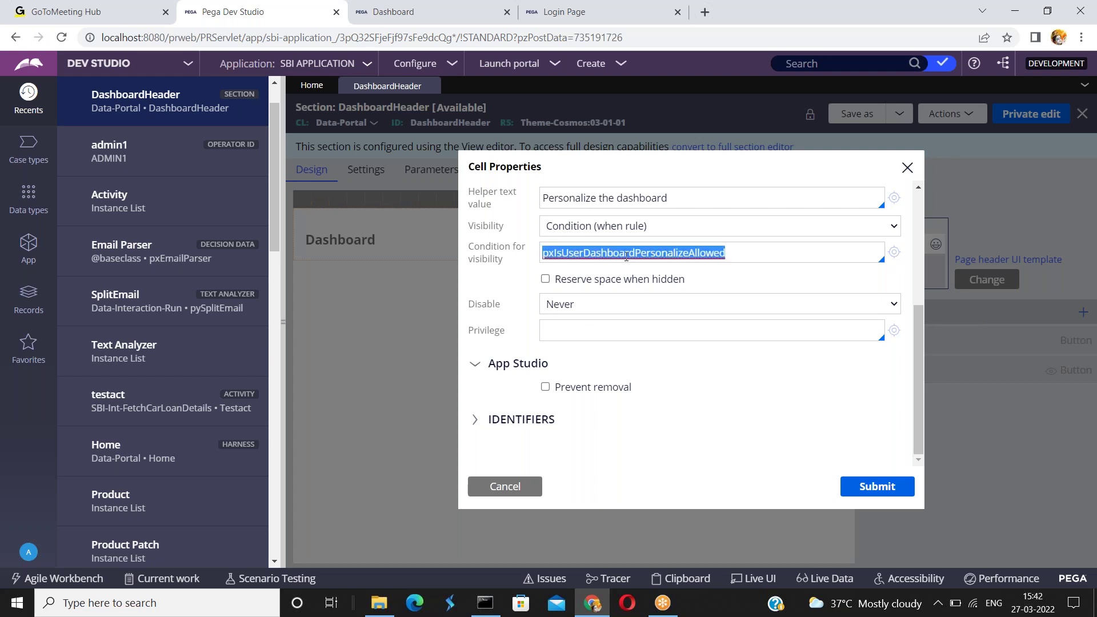
pyautogui.click(492, 489)
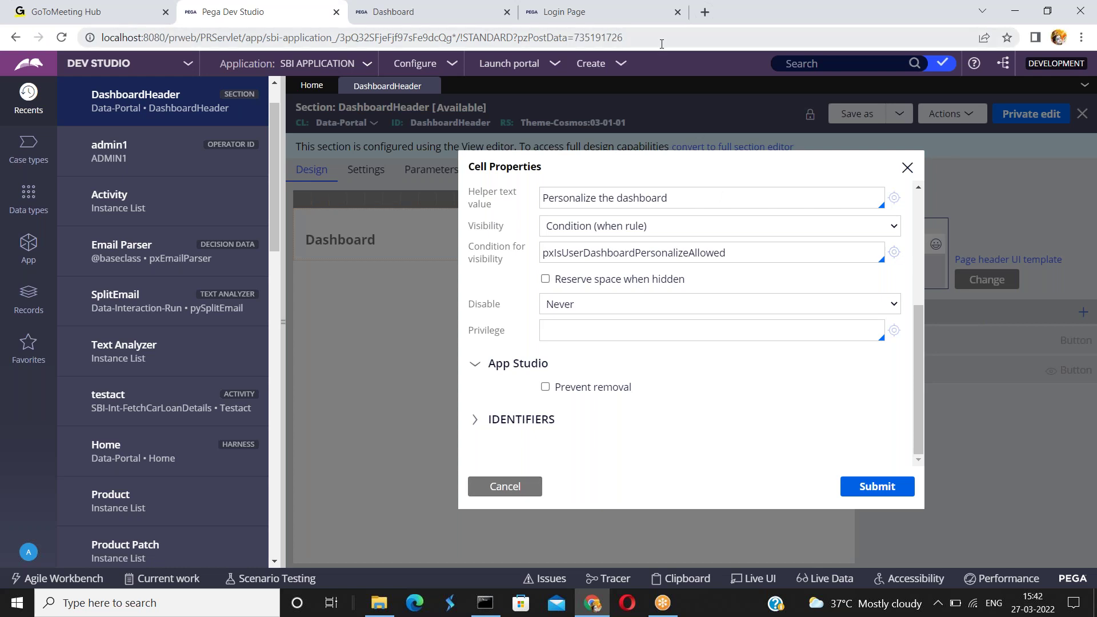
# - Search for pxIsUserDashboardPersonalizeAllowed and open the matching When rule
pyautogui.click(810, 64)
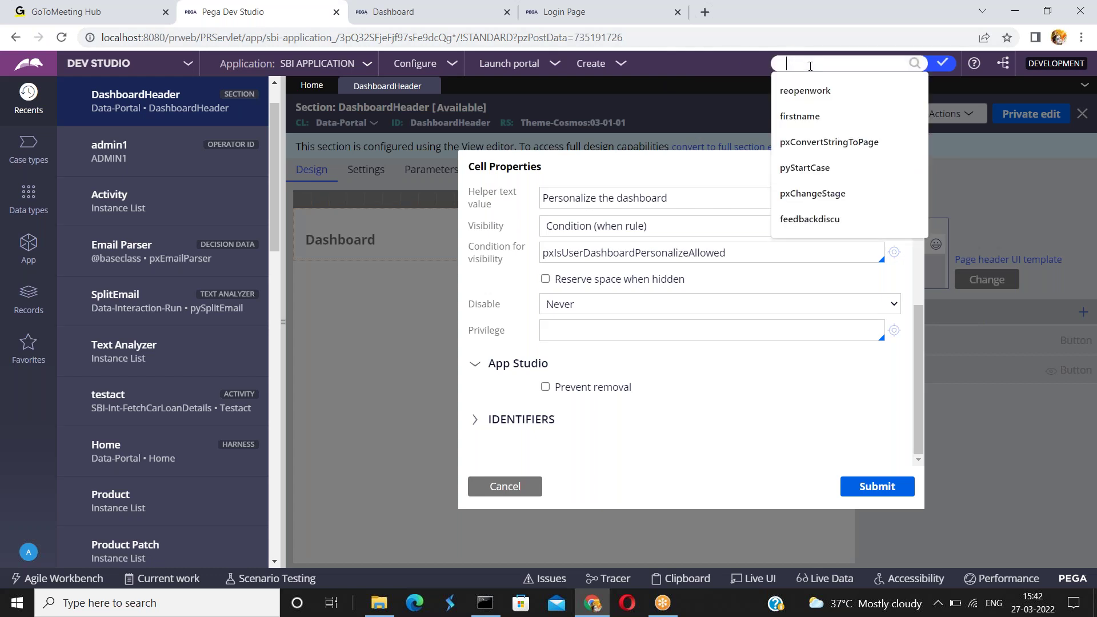
pyautogui.hotkey('ctrl', 'v')
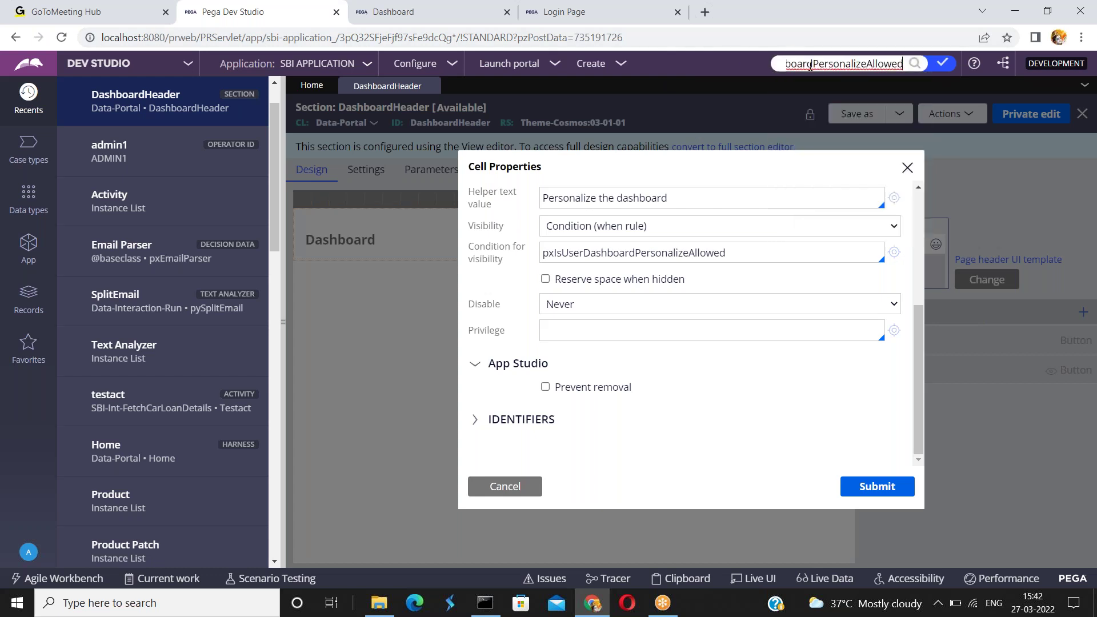
pyautogui.press('Return')
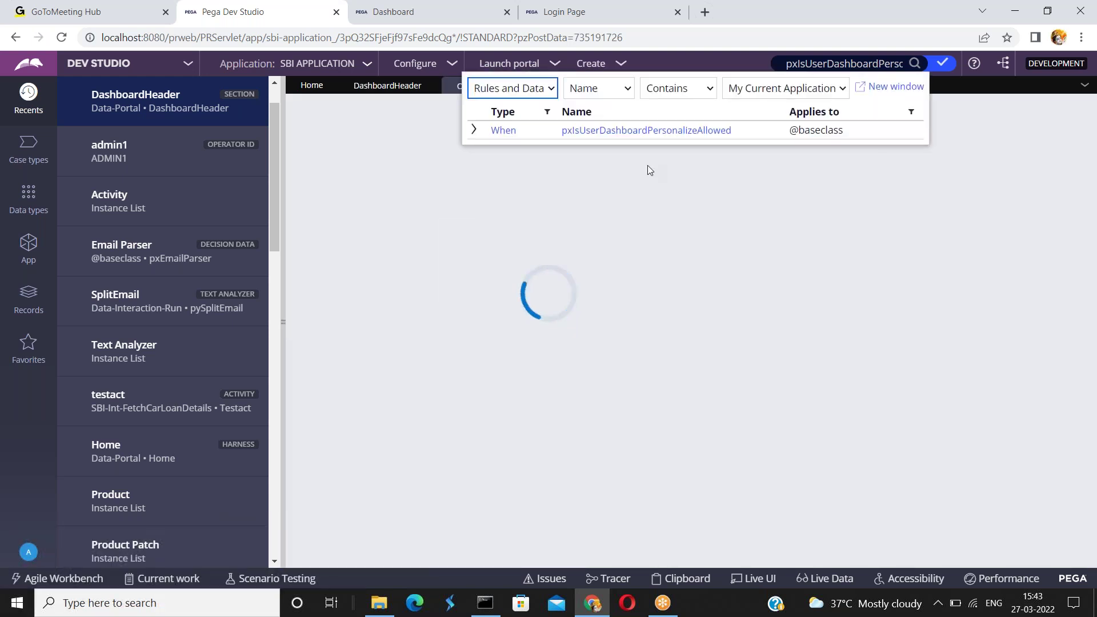
pyautogui.click(646, 131)
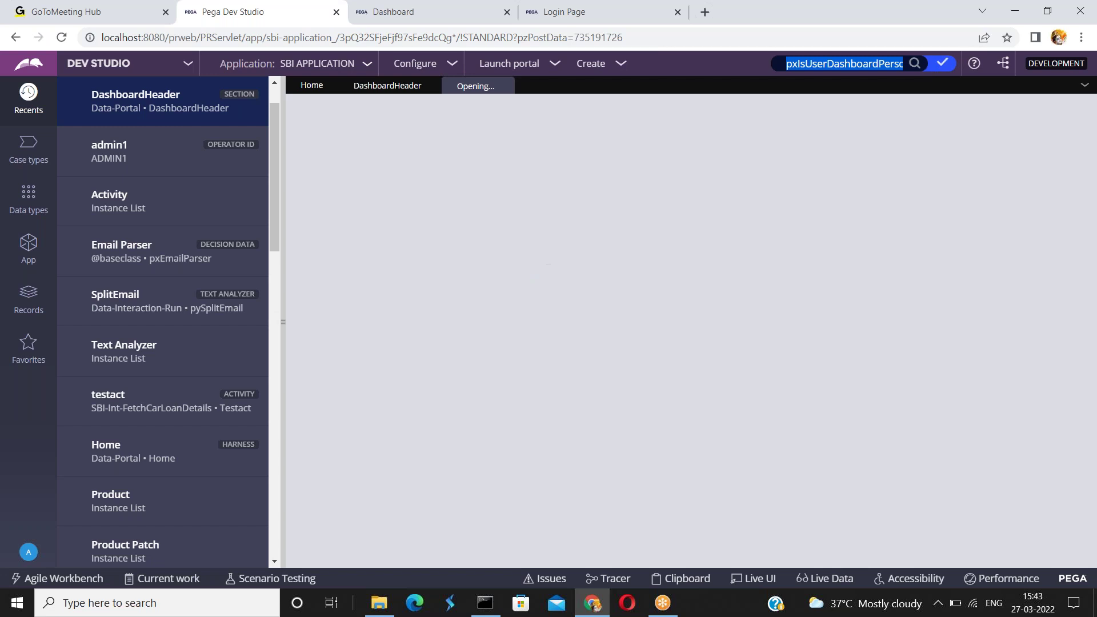
pyautogui.press('Return')
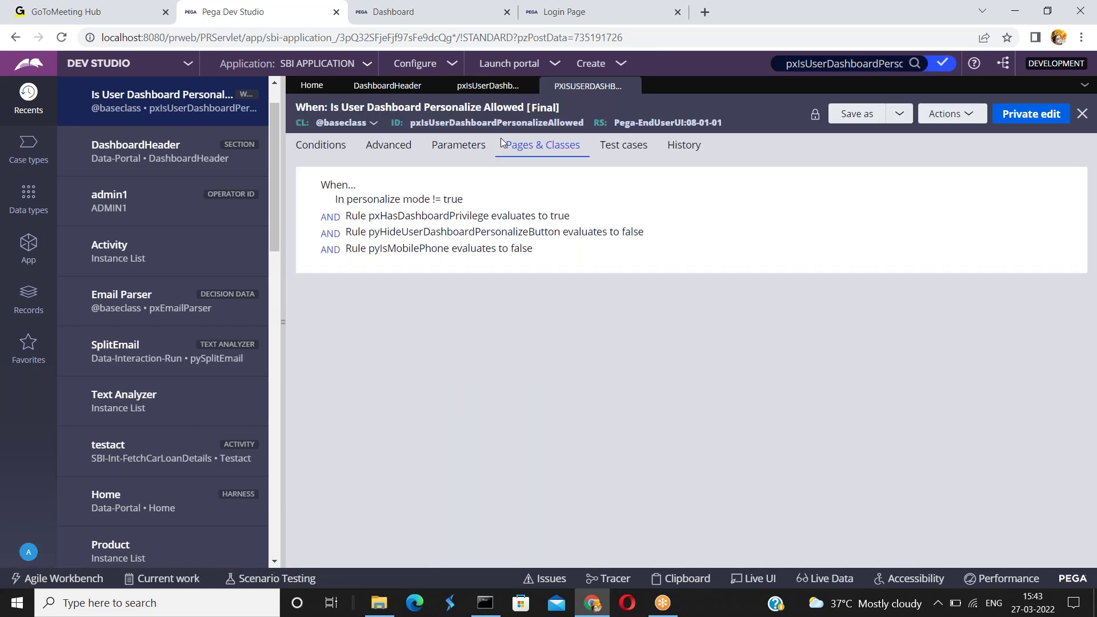
# - Examine the When rule's advanced conditions A, B and C, reading each property or rule name in full
pyautogui.click(387, 147)
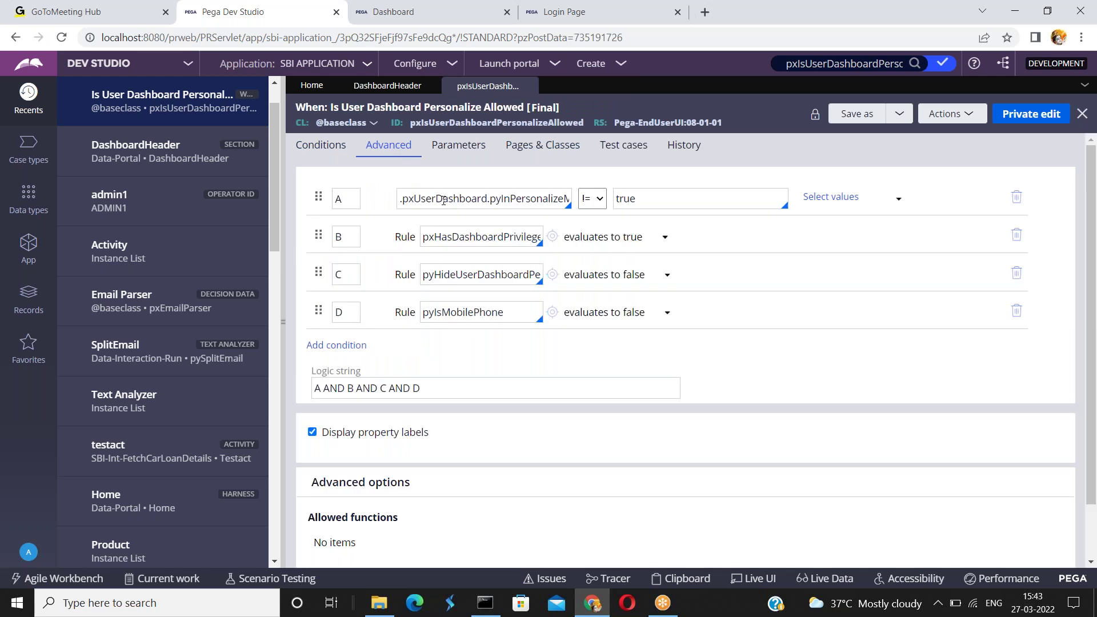
pyautogui.click(528, 199)
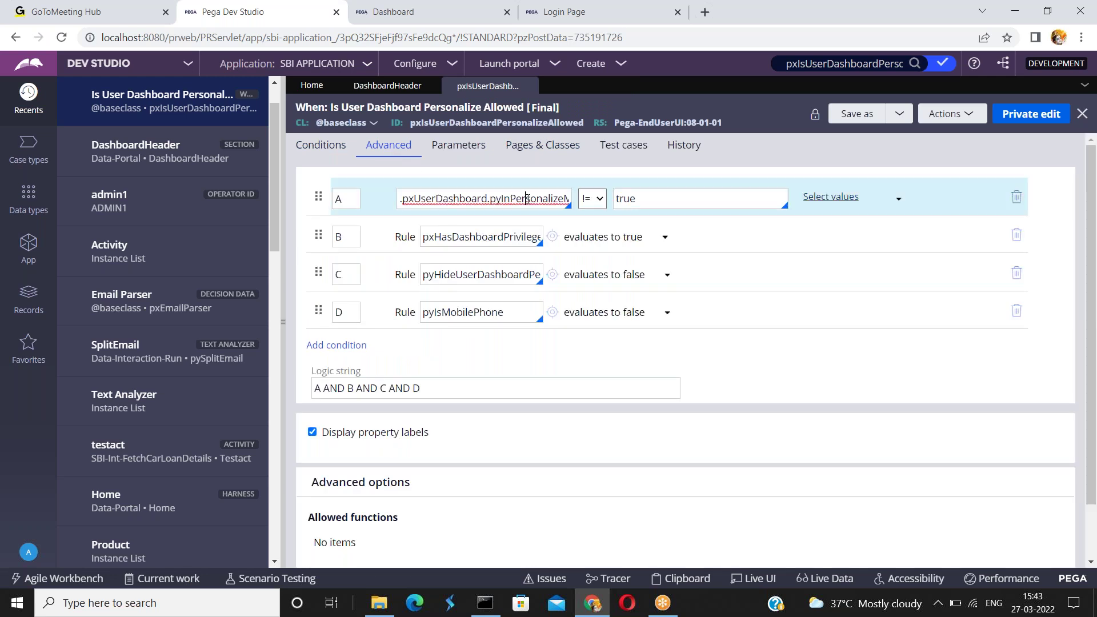
pyautogui.press('End')
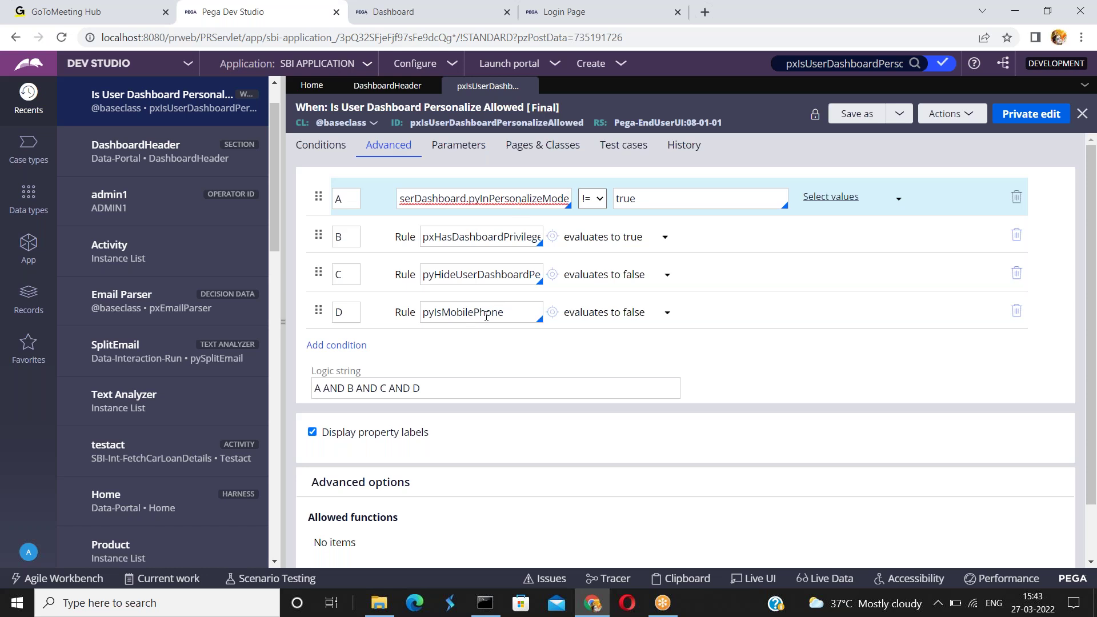
pyautogui.click(458, 275)
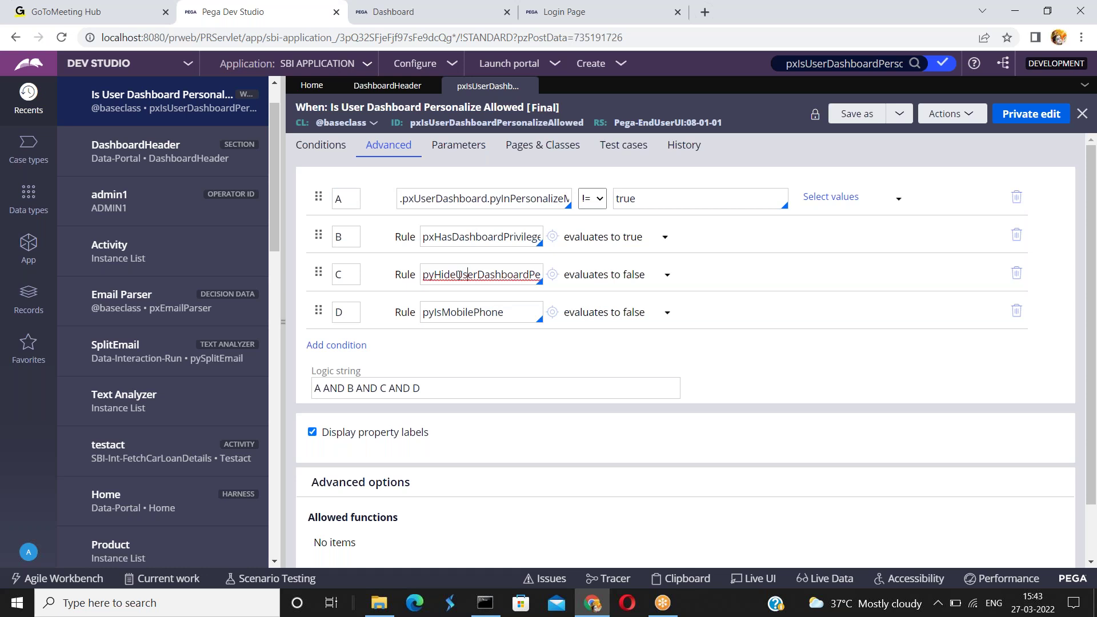
pyautogui.press('End')
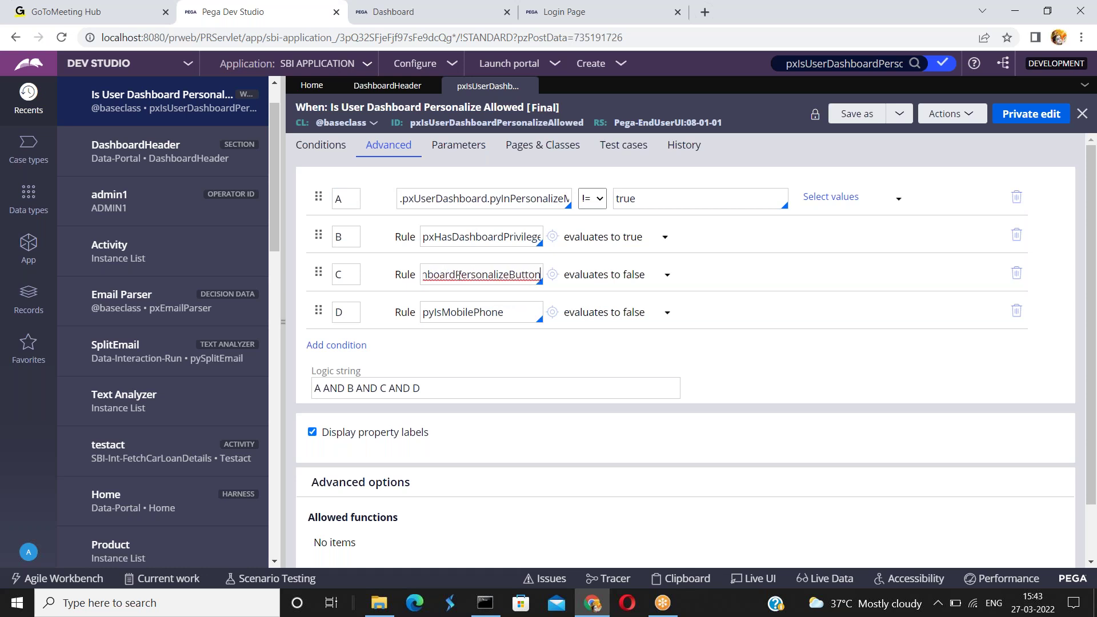
pyautogui.click(441, 237)
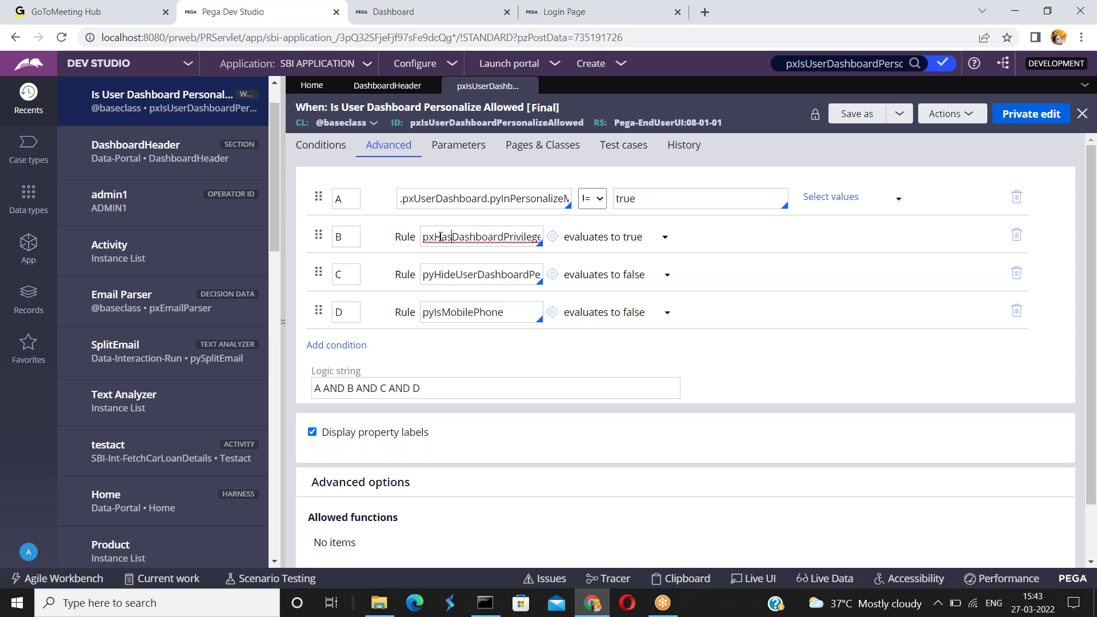
pyautogui.press('End')
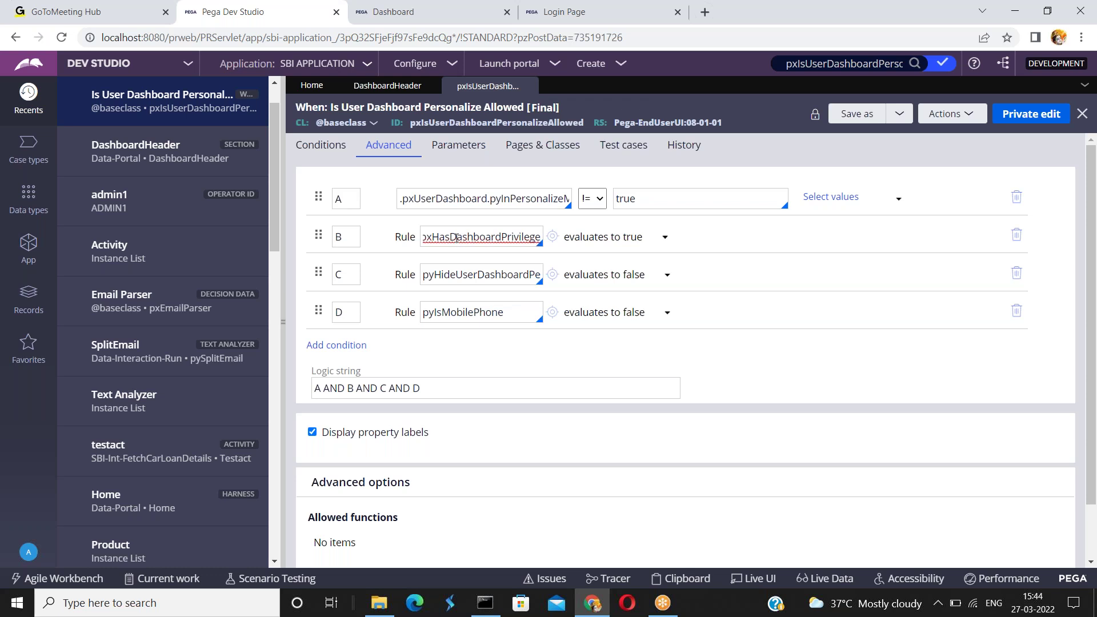
# - Open the pxHasDashboardPrivilege rule referenced by condition B, and check the logic string of the personalize When rule
pyautogui.click(554, 240)
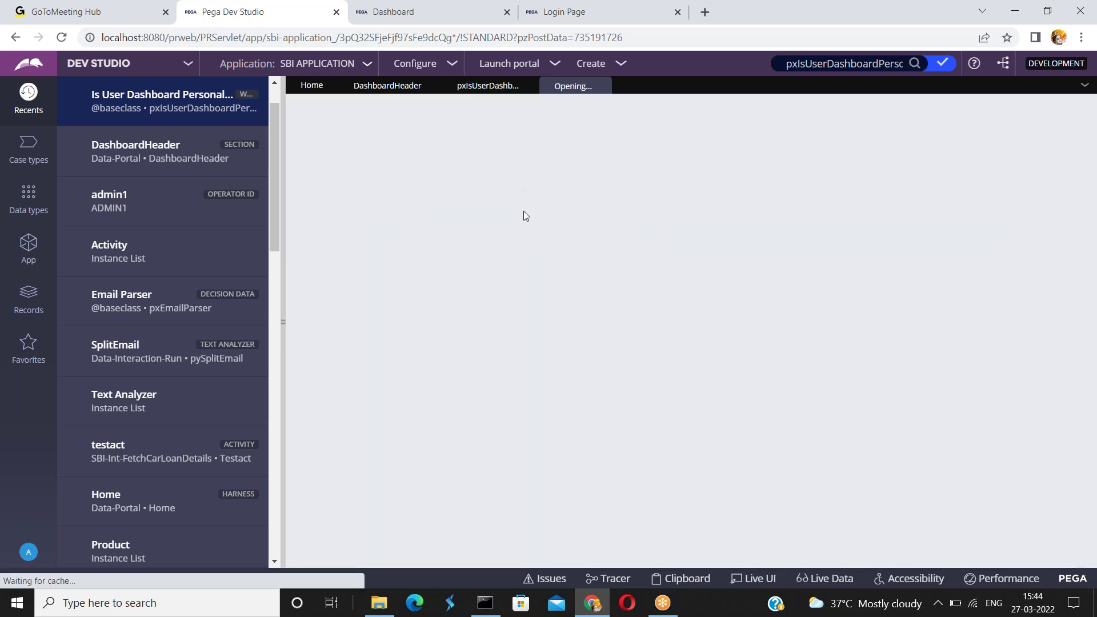
pyautogui.click(478, 86)
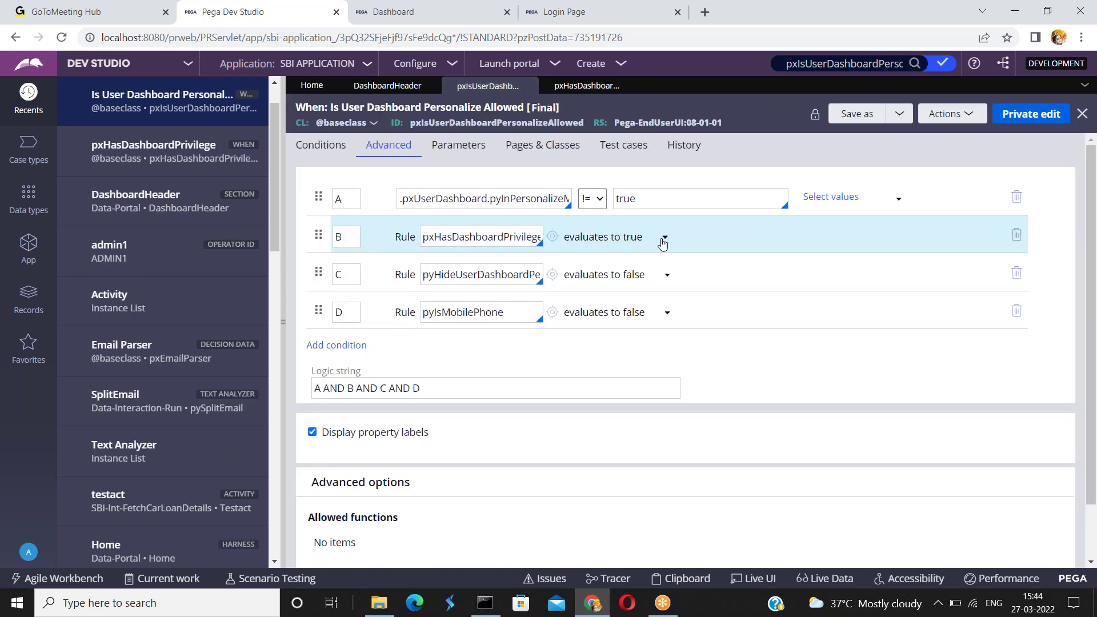
pyautogui.click(466, 385)
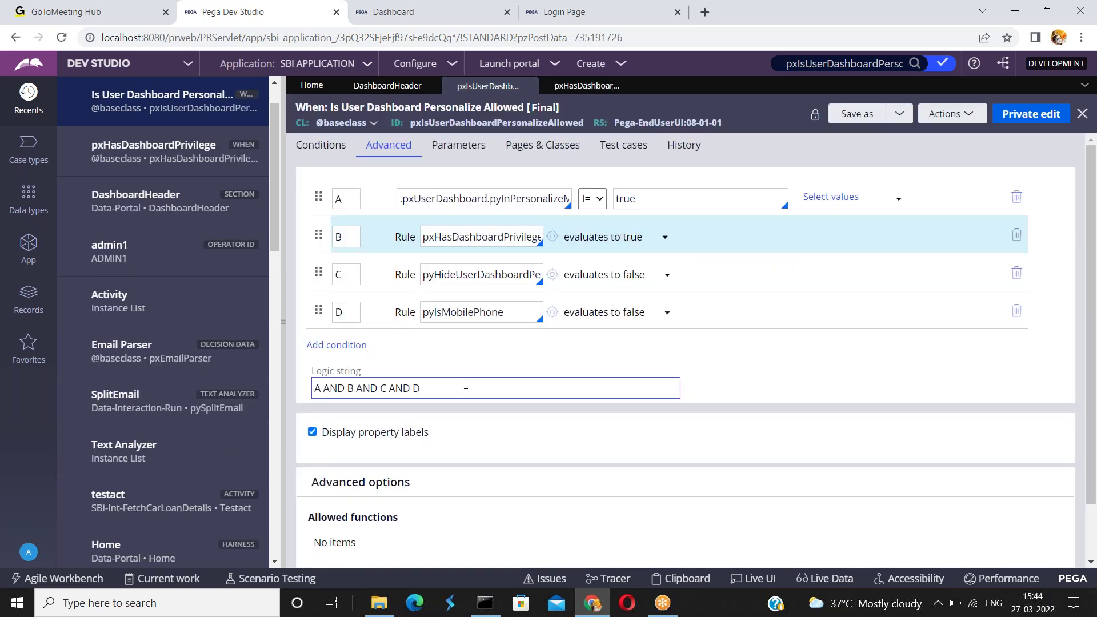
pyautogui.tripleClick(467, 386)
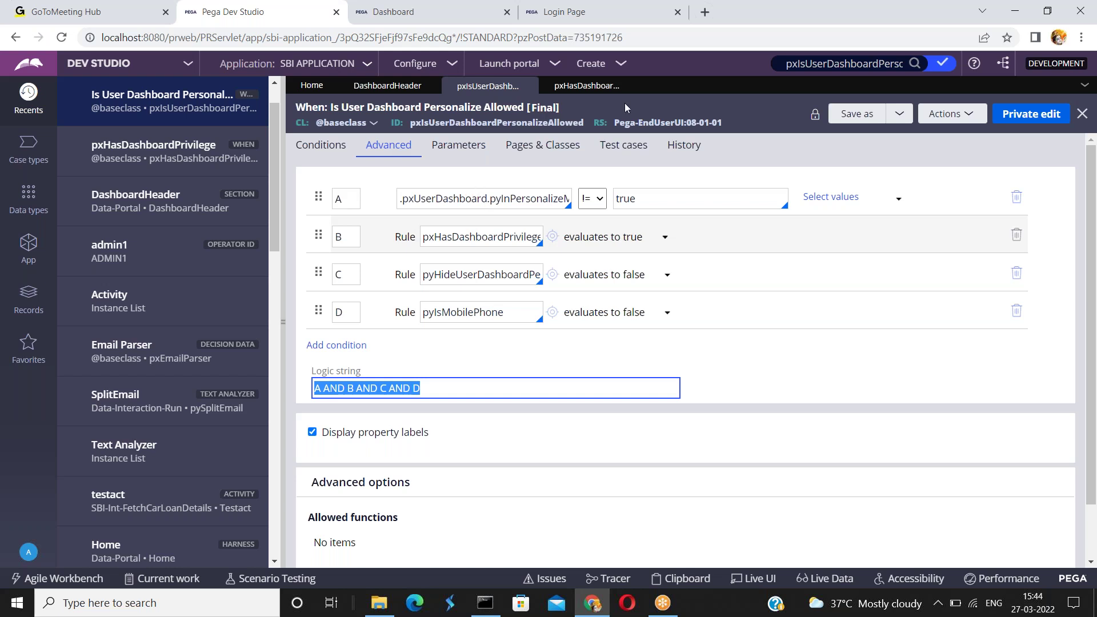
# - Examine the complete HavePrivilege expression in the advanced conditions of the pxHasDashboardPrivilege rule, including its privilege and class arguments
pyautogui.click(591, 87)
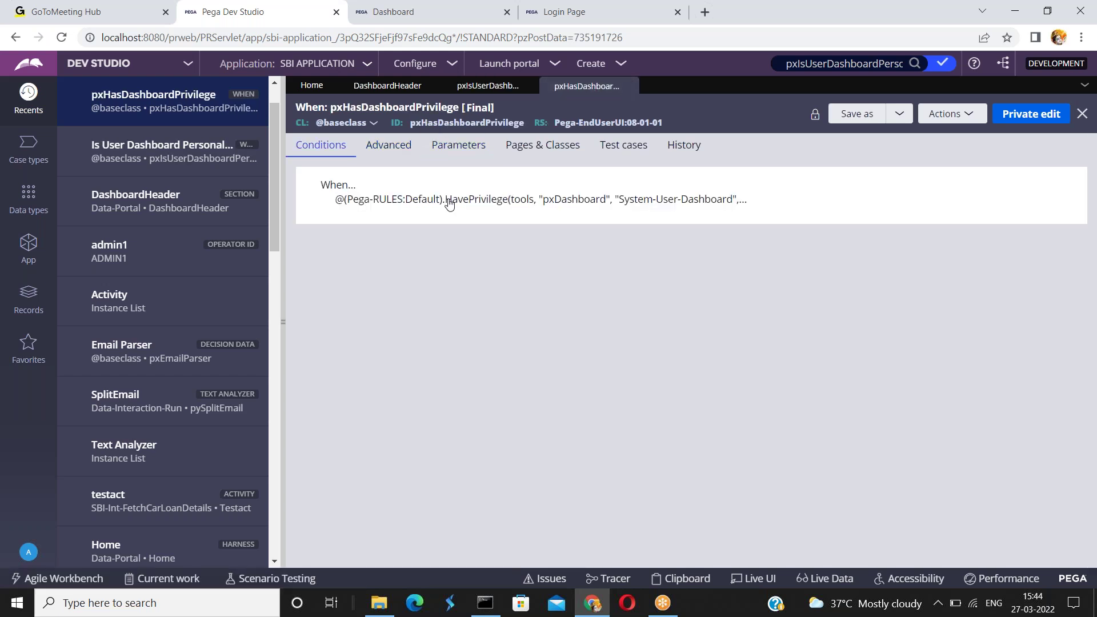
pyautogui.click(373, 146)
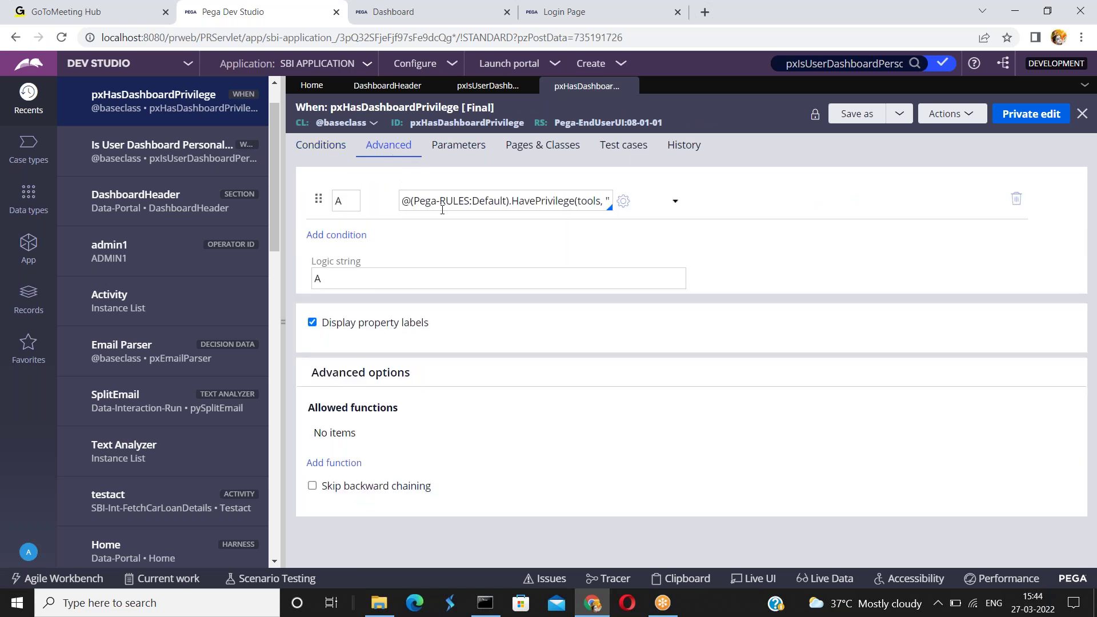
pyautogui.click(538, 200)
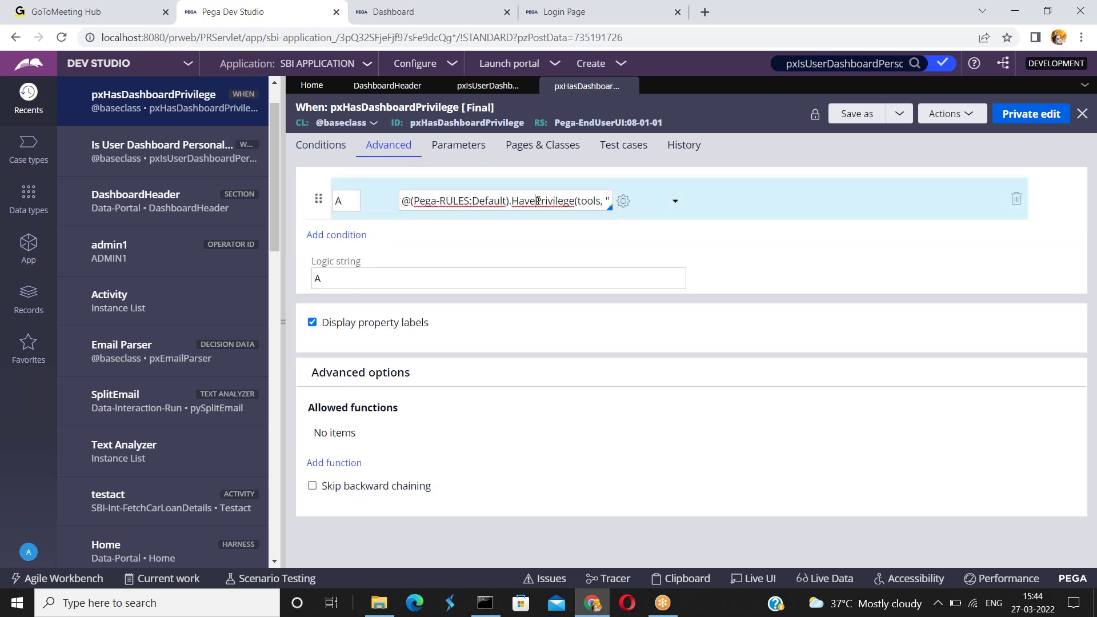
pyautogui.press('Right')
pyautogui.press('Right')
pyautogui.press('Right')
pyautogui.press('Right')
pyautogui.press('Right')
pyautogui.press('Right')
pyautogui.press('Right')
pyautogui.press('Right')
pyautogui.press('Right')
pyautogui.press('Right')
pyautogui.press('Right')
pyautogui.press('Right')
pyautogui.press('Right')
pyautogui.press('Right')
pyautogui.press('Right')
pyautogui.press('Right')
pyautogui.press('Right')
pyautogui.press('Right')
pyautogui.press('Right')
pyautogui.press('Right')
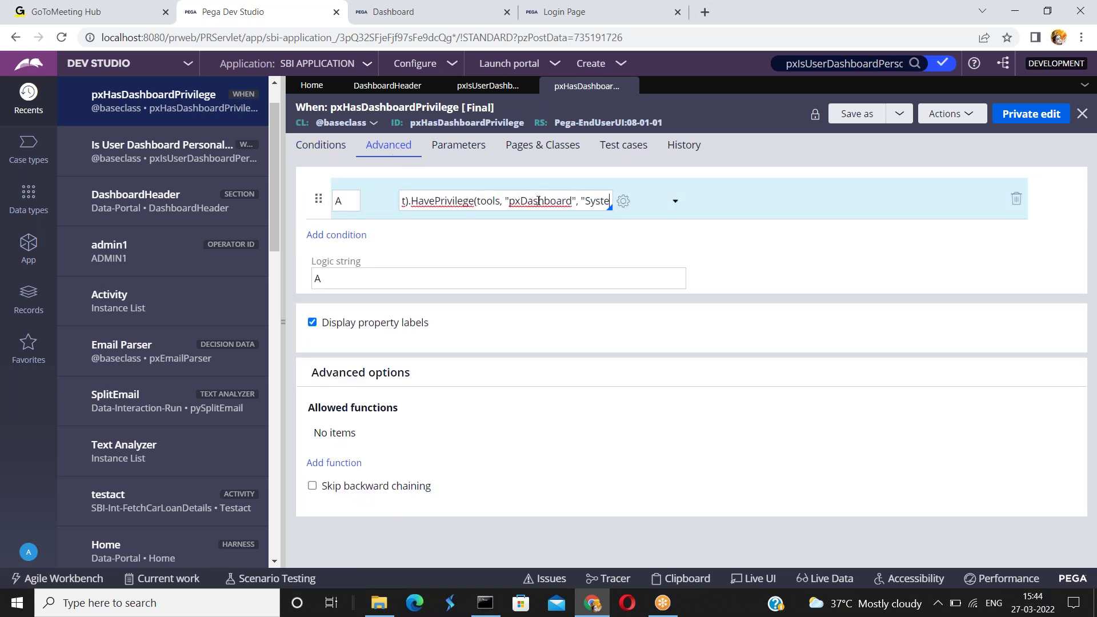
pyautogui.press('Right')
pyautogui.press('Right')
pyautogui.press('Right')
pyautogui.press('Right')
pyautogui.press('Right')
pyautogui.press('Right')
pyautogui.press('Right')
pyautogui.press('Right')
pyautogui.press('Right')
pyautogui.press('Right')
pyautogui.press('Right')
pyautogui.press('Right')
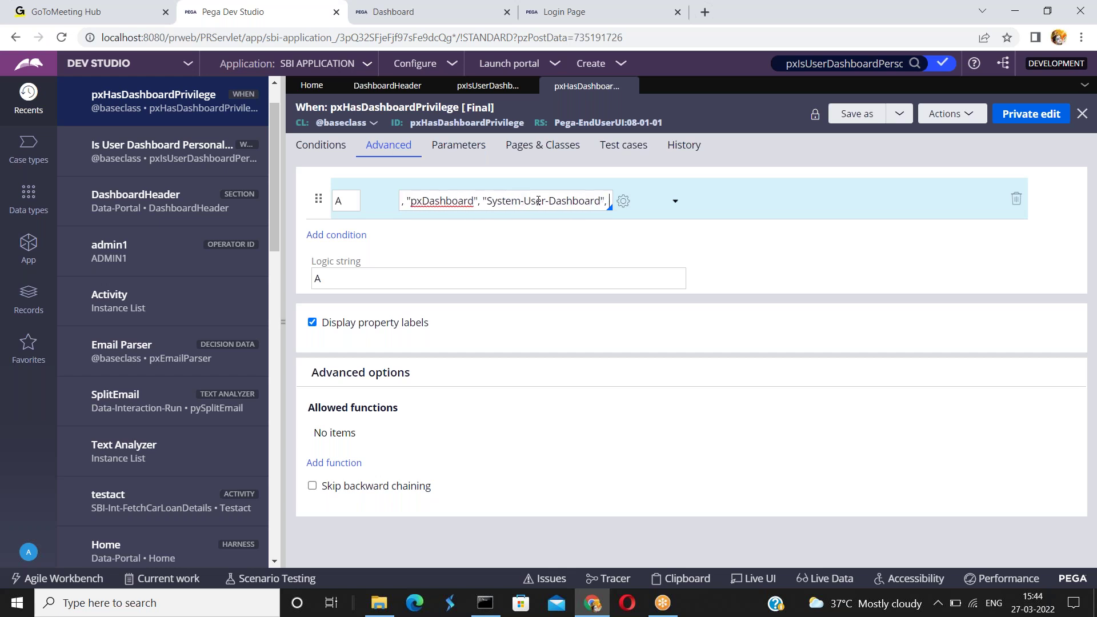
pyautogui.press('Right')
pyautogui.press('Right')
pyautogui.press('Right')
pyautogui.press('Right')
pyautogui.press('Right')
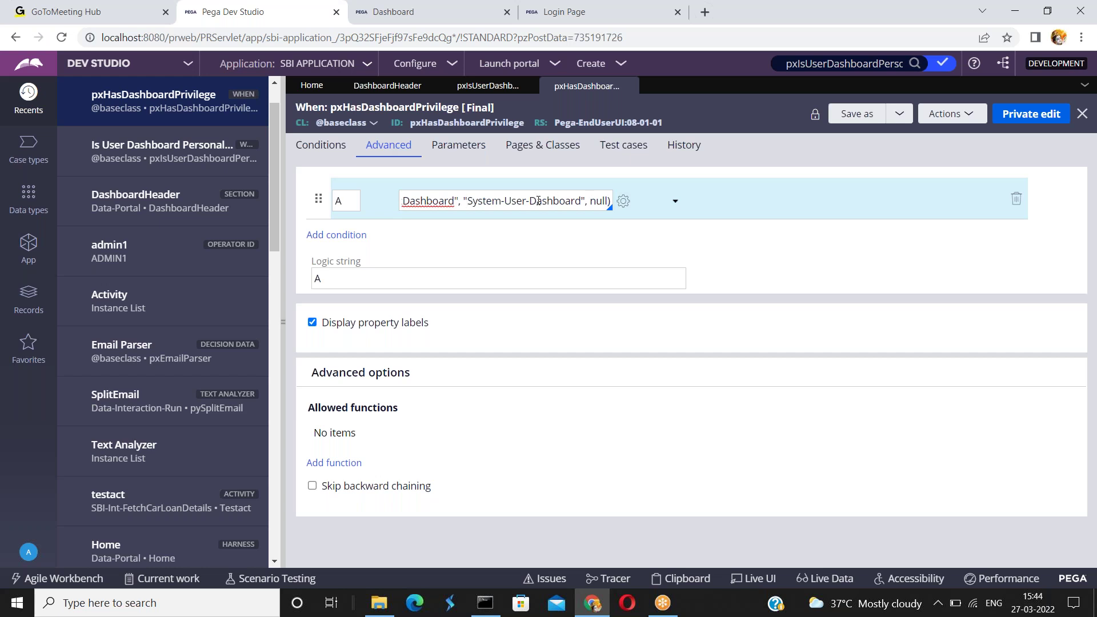
pyautogui.click(471, 201)
pyautogui.press('Left')
pyautogui.press('Left')
pyautogui.press('Left')
pyautogui.press('Left')
pyautogui.press('Left')
pyautogui.press('Left')
pyautogui.press('Left')
pyautogui.press('Left')
pyautogui.press('Left')
pyautogui.press('Left')
pyautogui.press('Left')
pyautogui.press('Left')
pyautogui.press('Left')
pyautogui.press('Left')
pyautogui.press('Left')
pyautogui.press('Left')
pyautogui.press('Left')
pyautogui.press('Left')
pyautogui.press('Left')
pyautogui.press('Left')
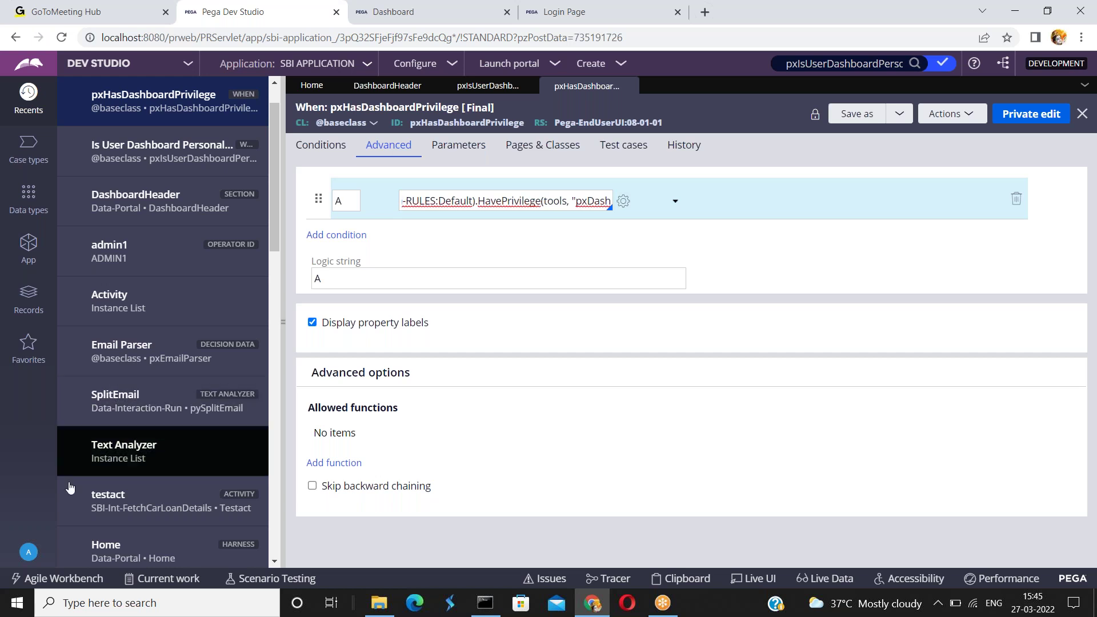
# - Open the logged-in operator's access group and its SBIAPPL:SysAdm4 role, and locate the System-User-Dashboard class among the role's access entries
pyautogui.click(28, 553)
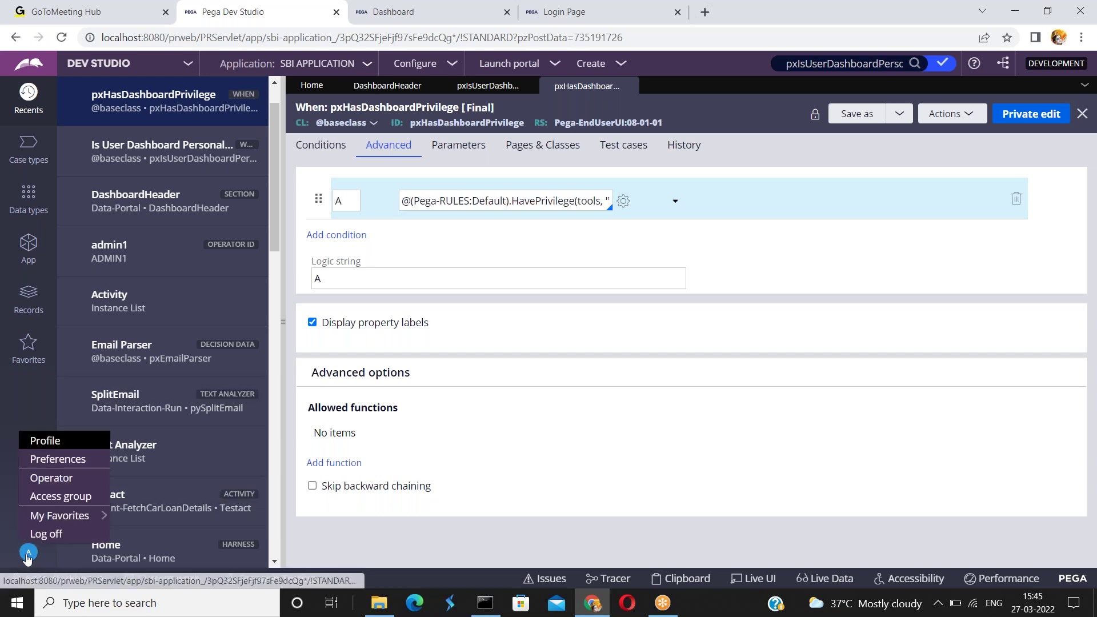
pyautogui.click(54, 497)
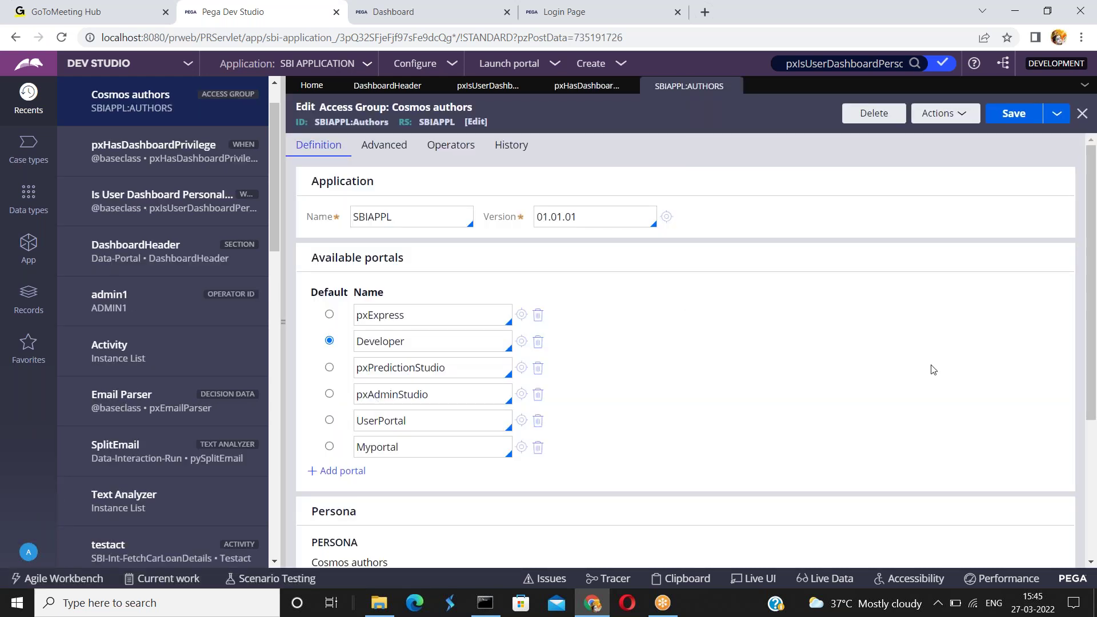
pyautogui.scroll(-4, 330, 477)
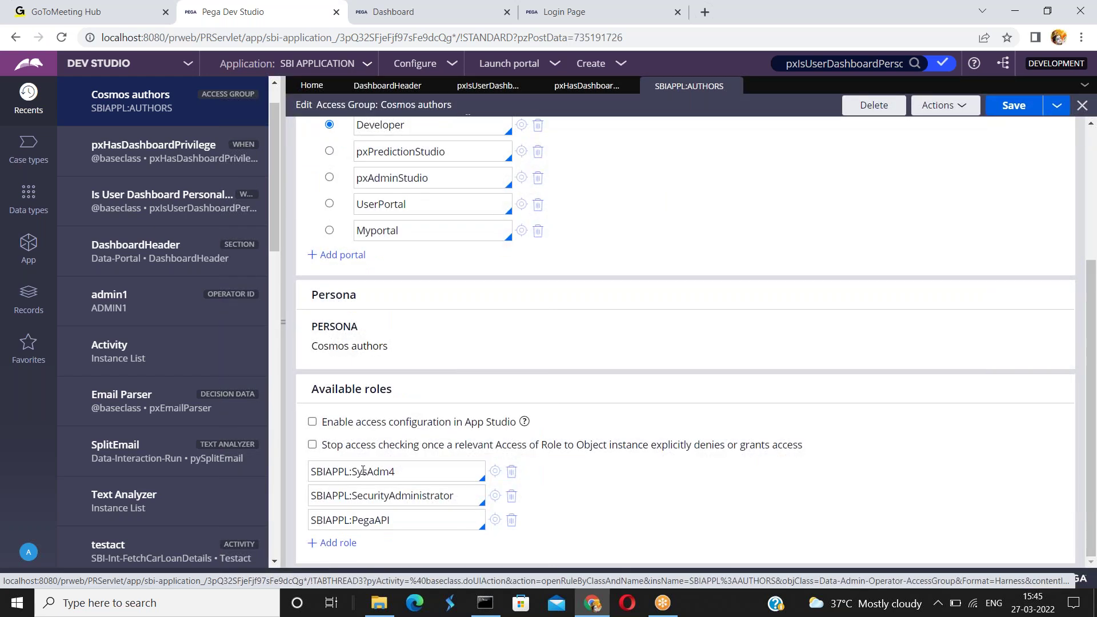
pyautogui.click(495, 472)
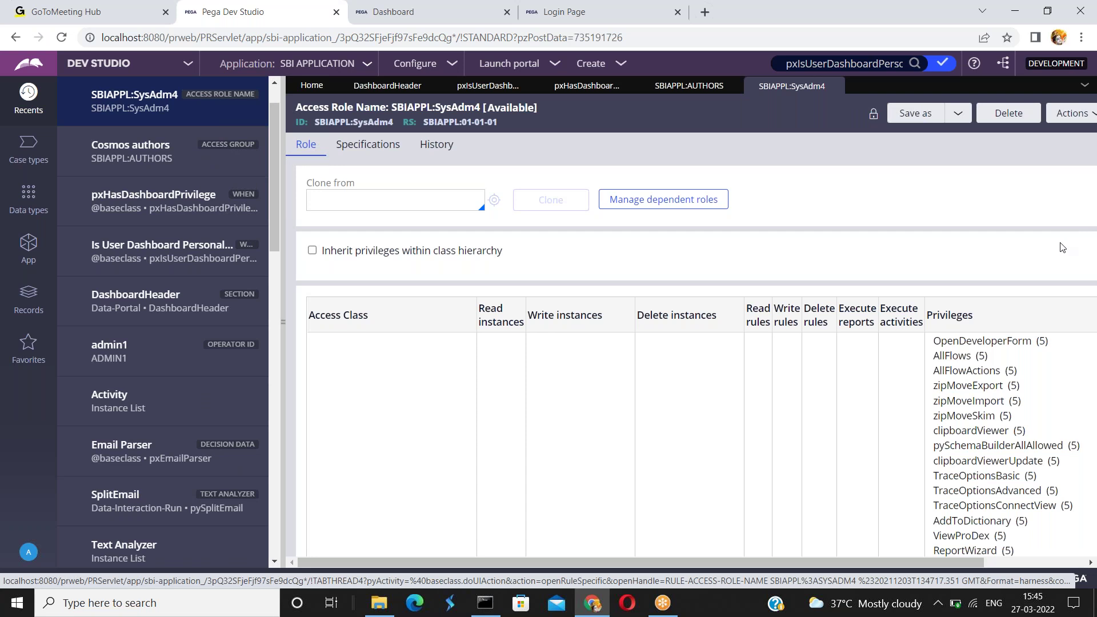
pyautogui.click(285, 322)
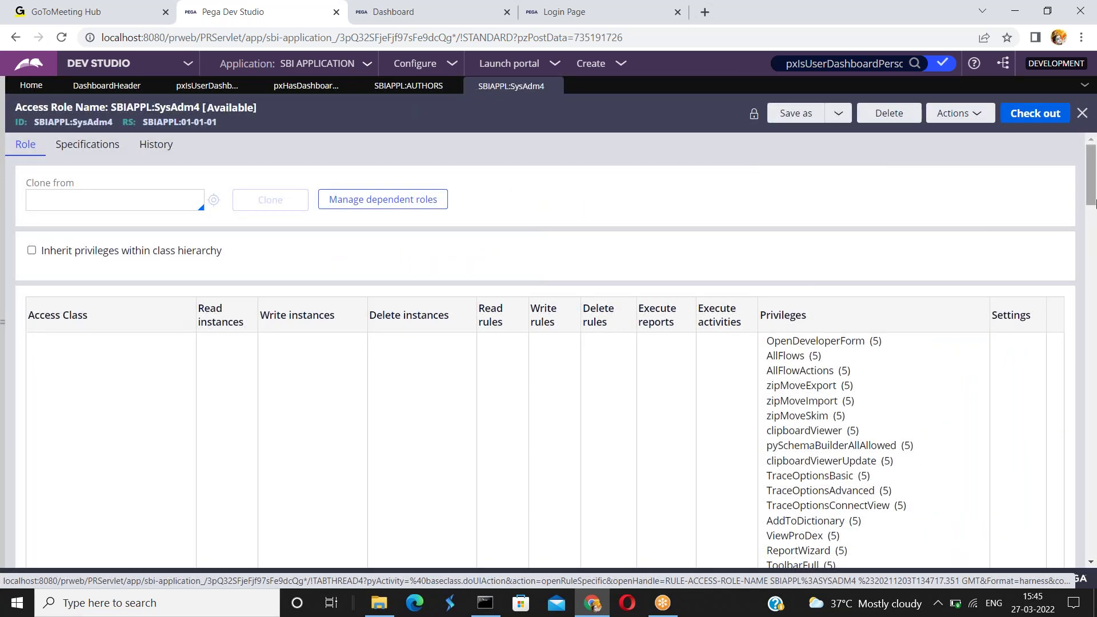
pyautogui.moveTo(1092, 173); pyautogui.dragTo(1076, 484)
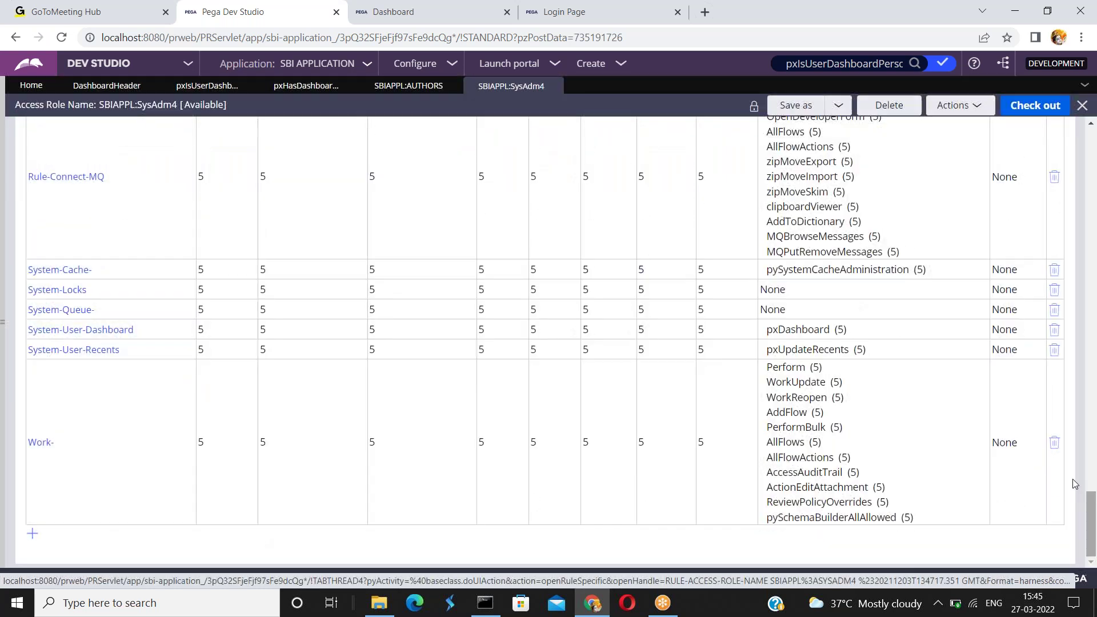
pyautogui.click(118, 333)
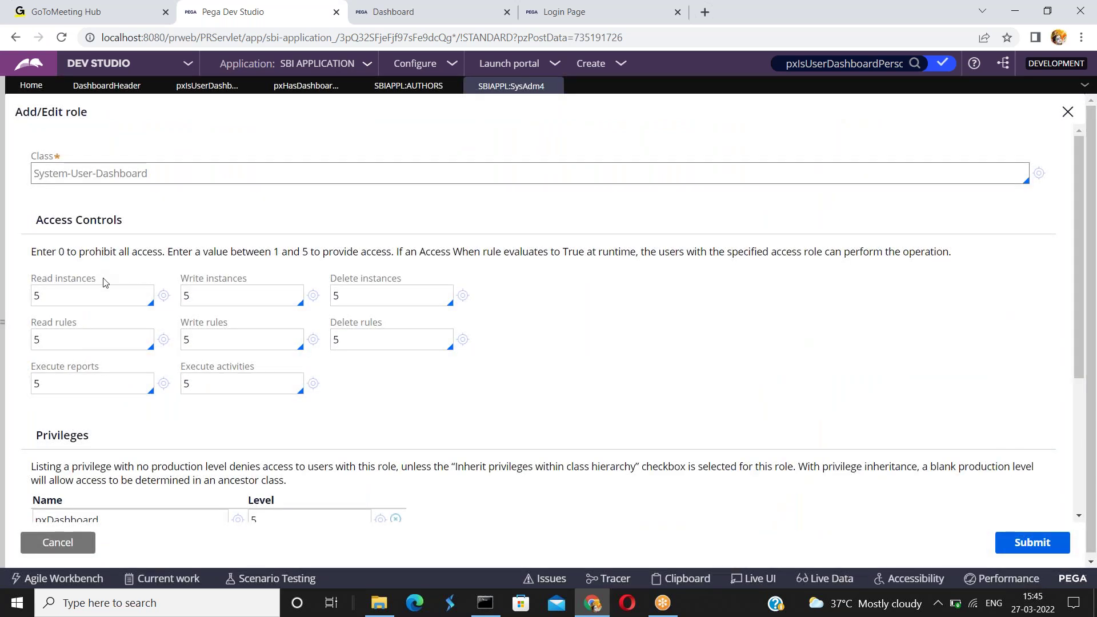
pyautogui.click(107, 298)
pyautogui.moveTo(1078, 349); pyautogui.dragTo(1078, 401)
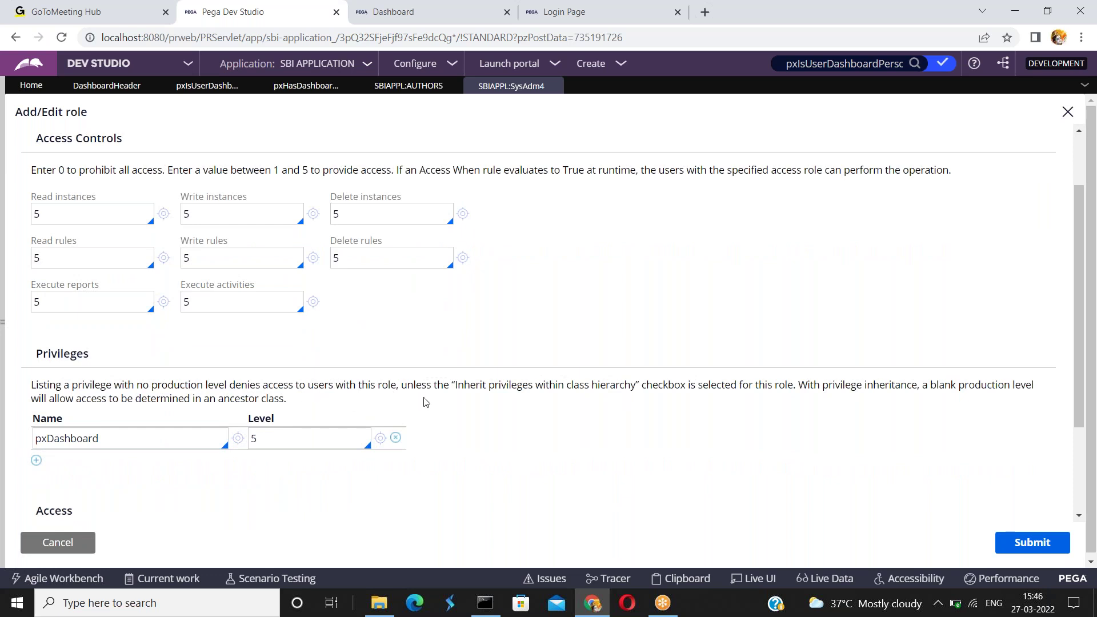
pyautogui.click(301, 436)
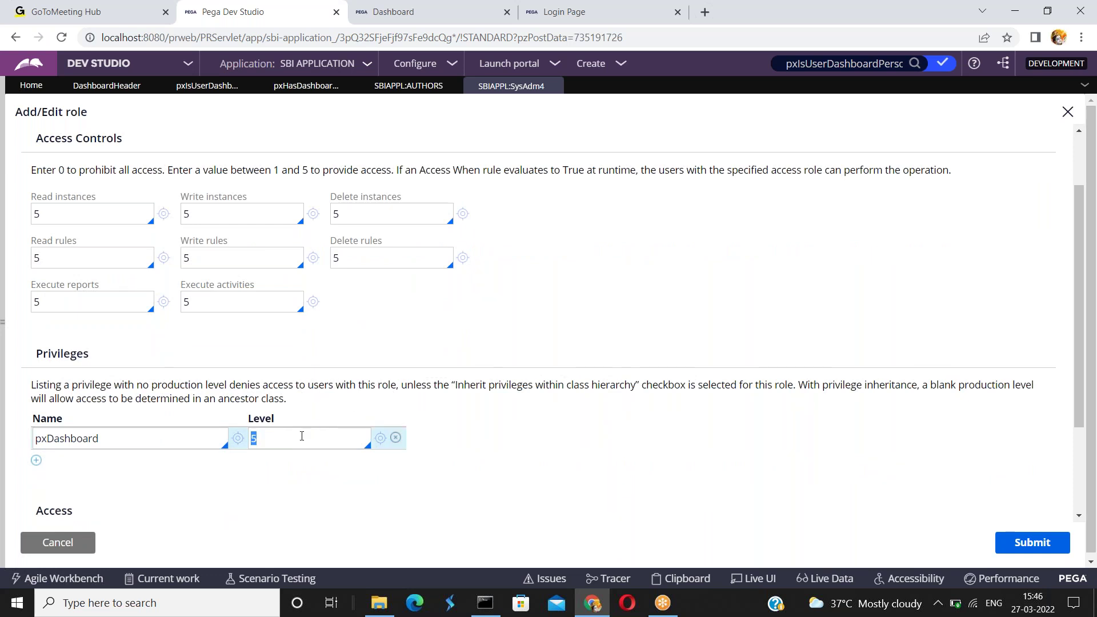
pyautogui.write('0')
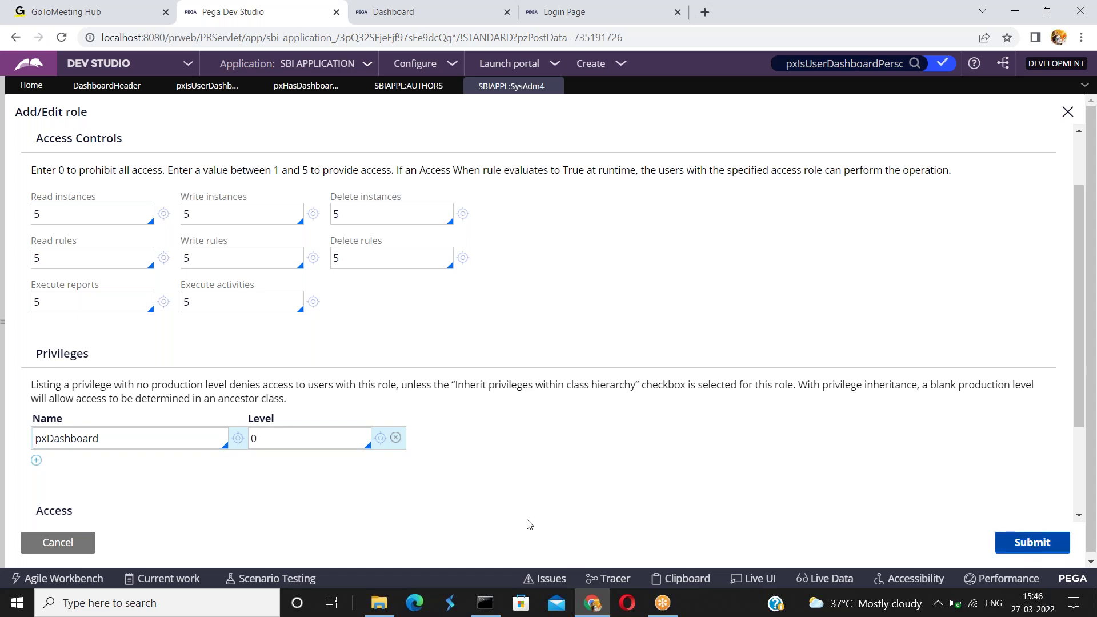
pyautogui.click(75, 544)
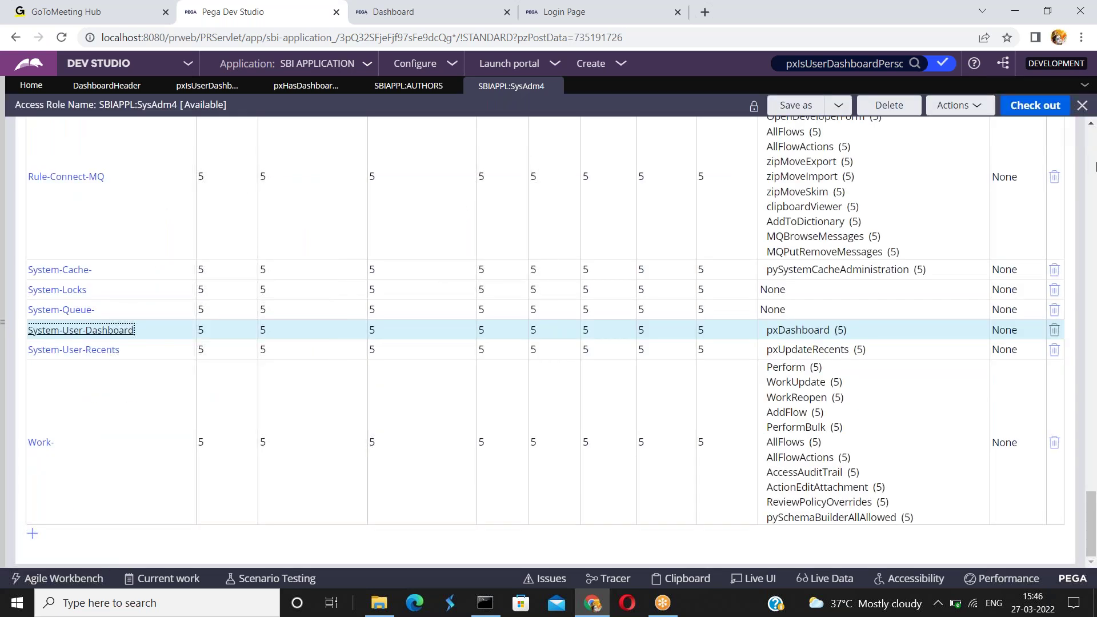
# - Check out the SBIAPPL:SysAdm4 role and set the pxDashboard privilege level of the System-User-Dashboard class to 0
pyautogui.click(1035, 109)
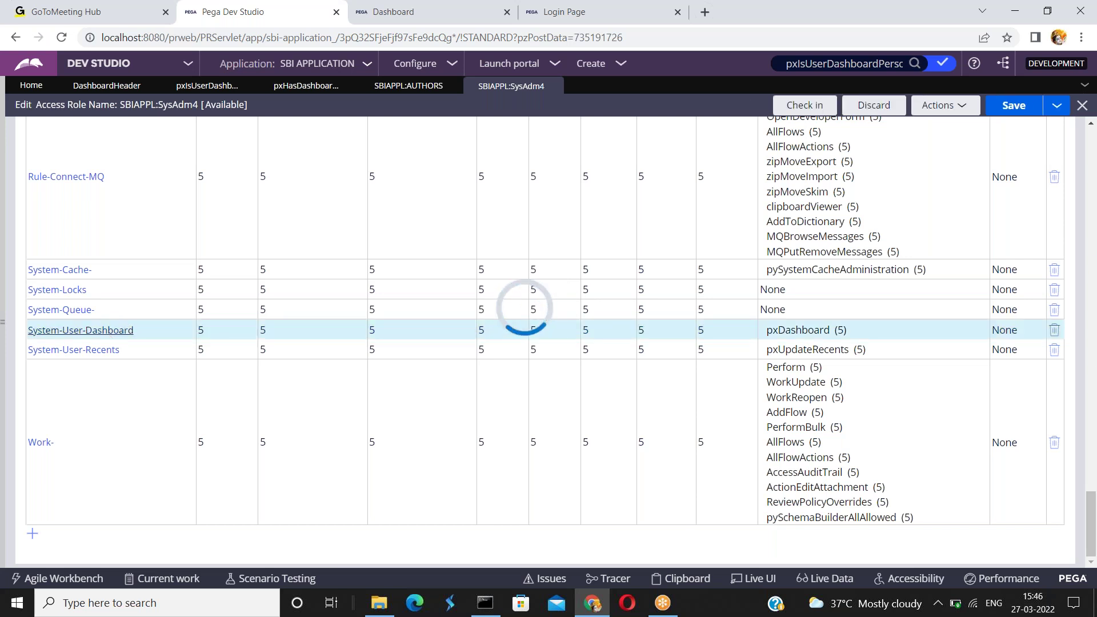
pyautogui.click(81, 331)
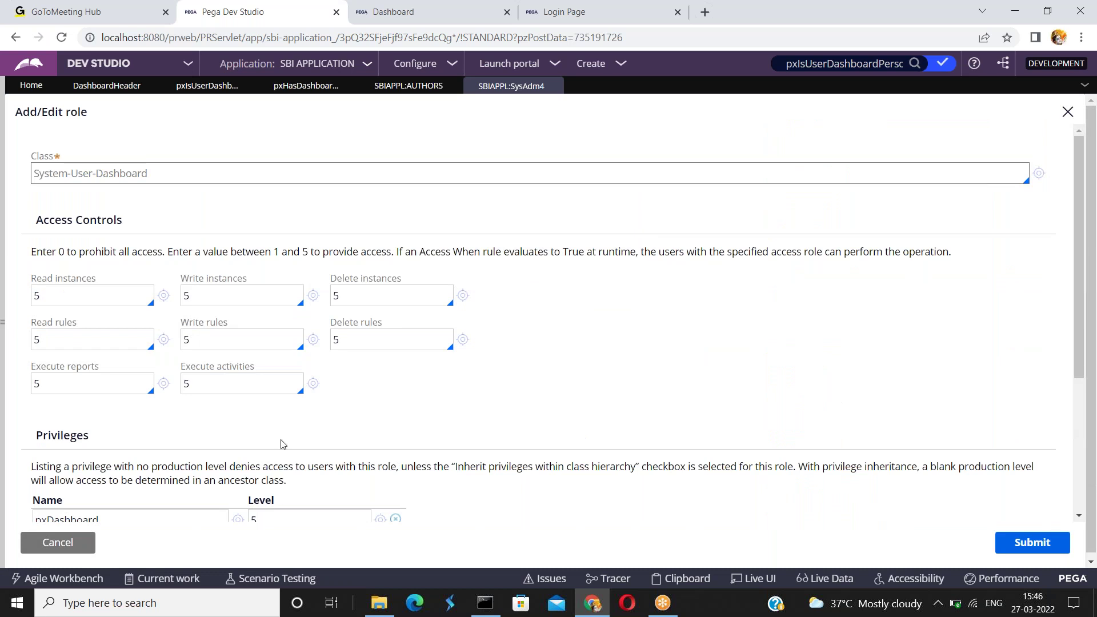
pyautogui.click(1086, 484)
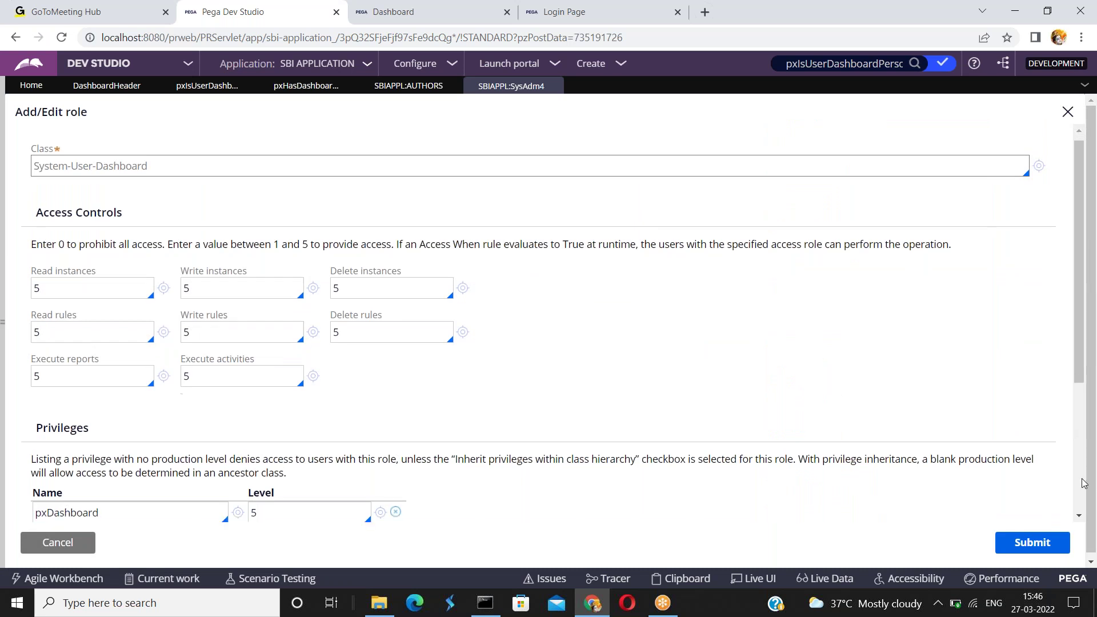
pyautogui.doubleClick(281, 305)
pyautogui.write('0')
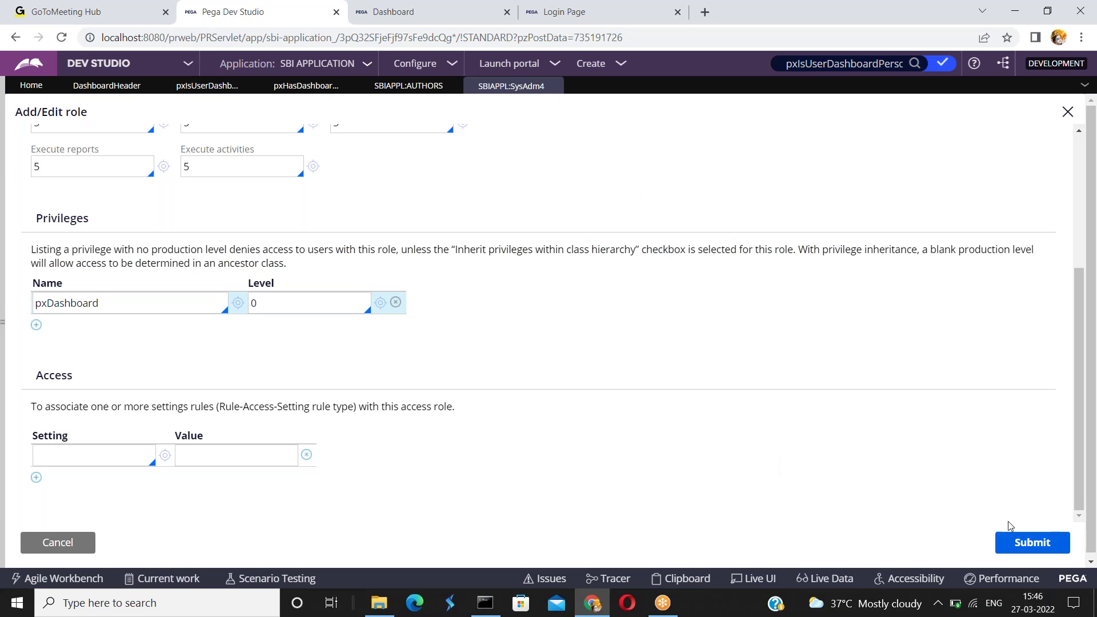
pyautogui.click(1029, 543)
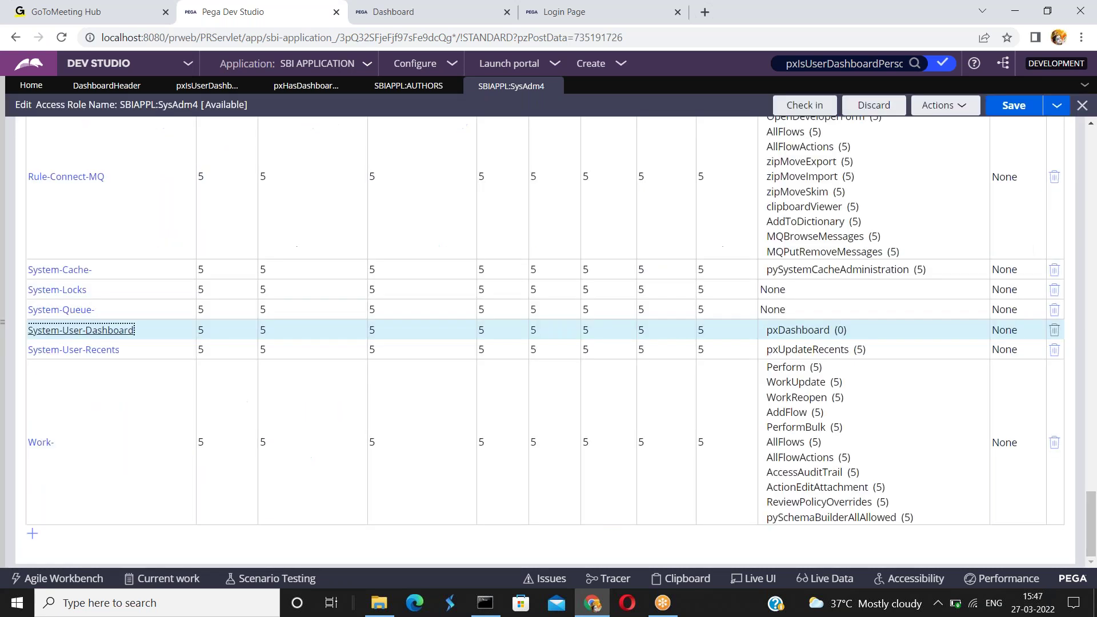
# - Save the SBIAPPL:SysAdm4 role and check it in with the comment "pxdashboard updated"
pyautogui.click(1015, 108)
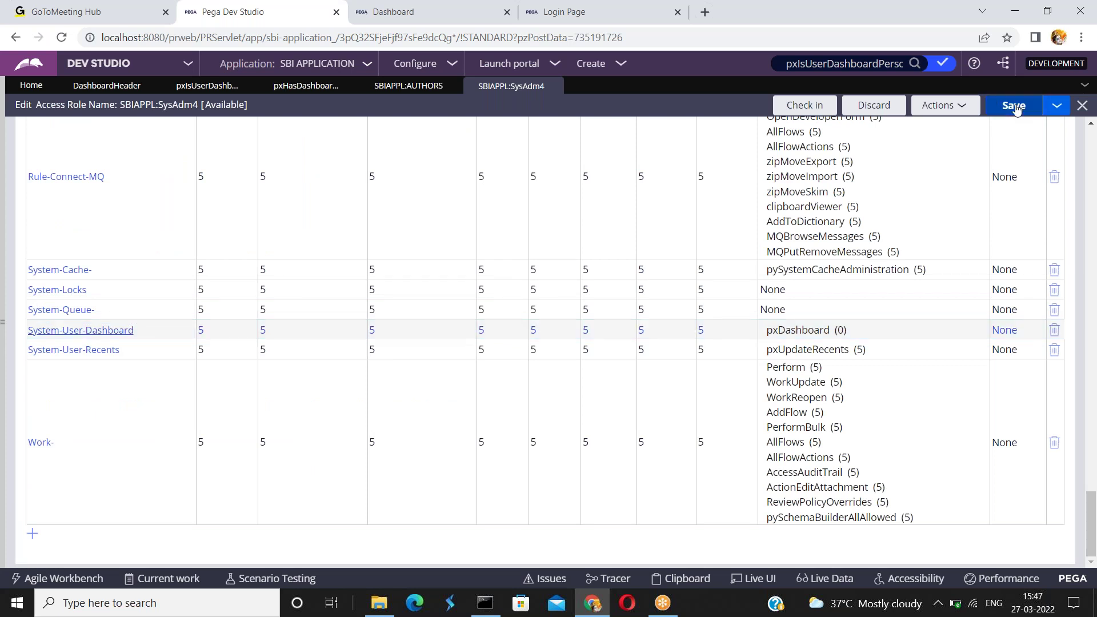
pyautogui.click(794, 109)
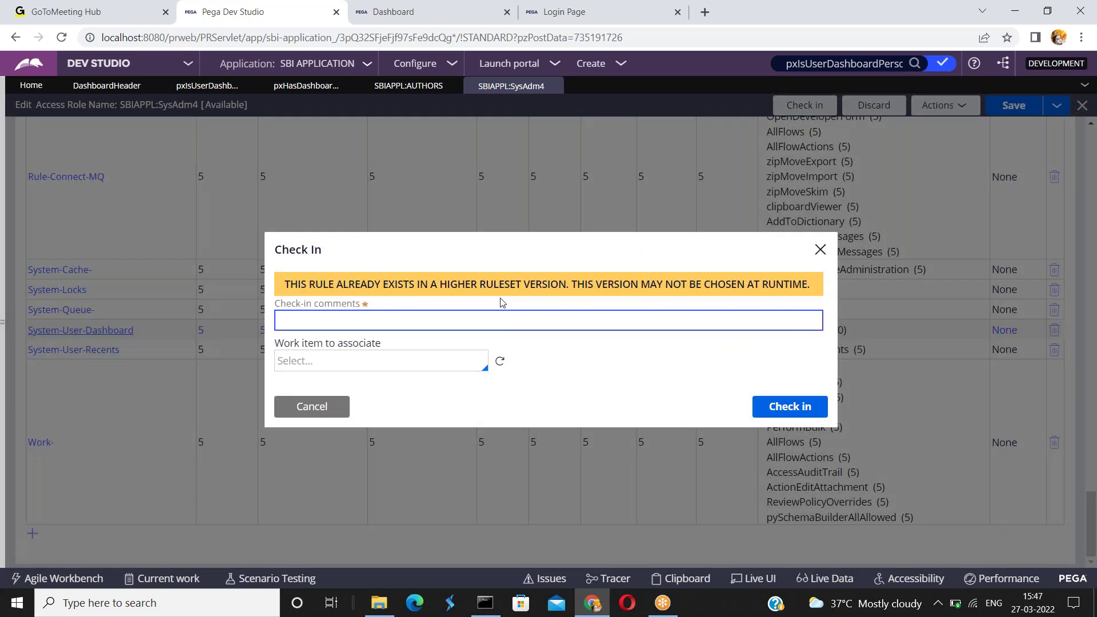
pyautogui.write('pxdashboard updated')
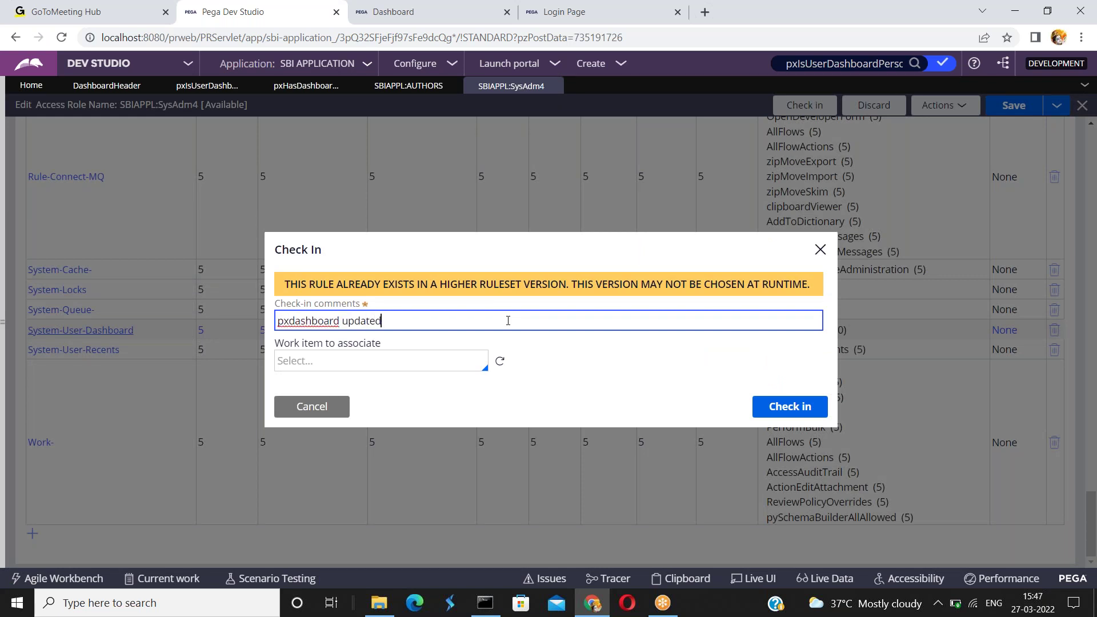
pyautogui.click(802, 417)
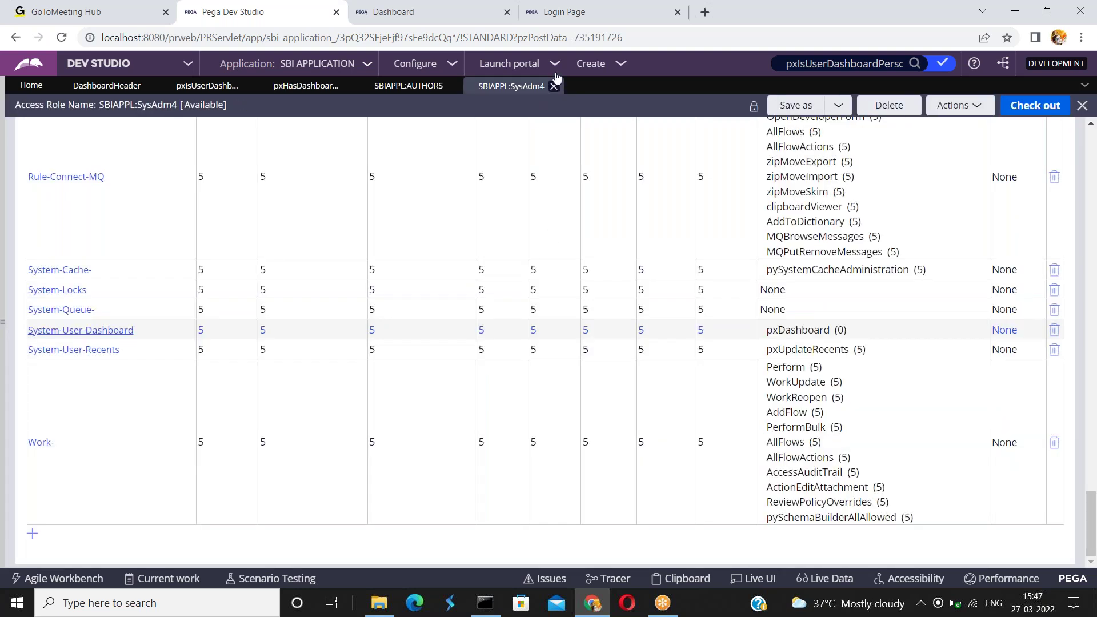
# - Launch the User Portal and open its Dashboard page to check the personalize gear button
pyautogui.click(556, 65)
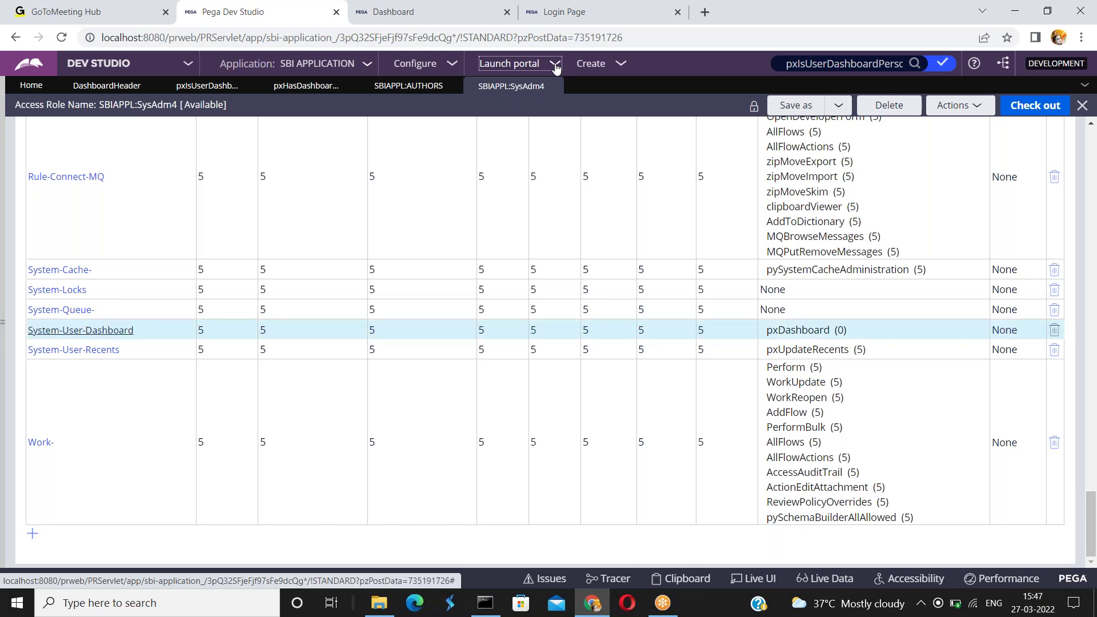
pyautogui.click(575, 79)
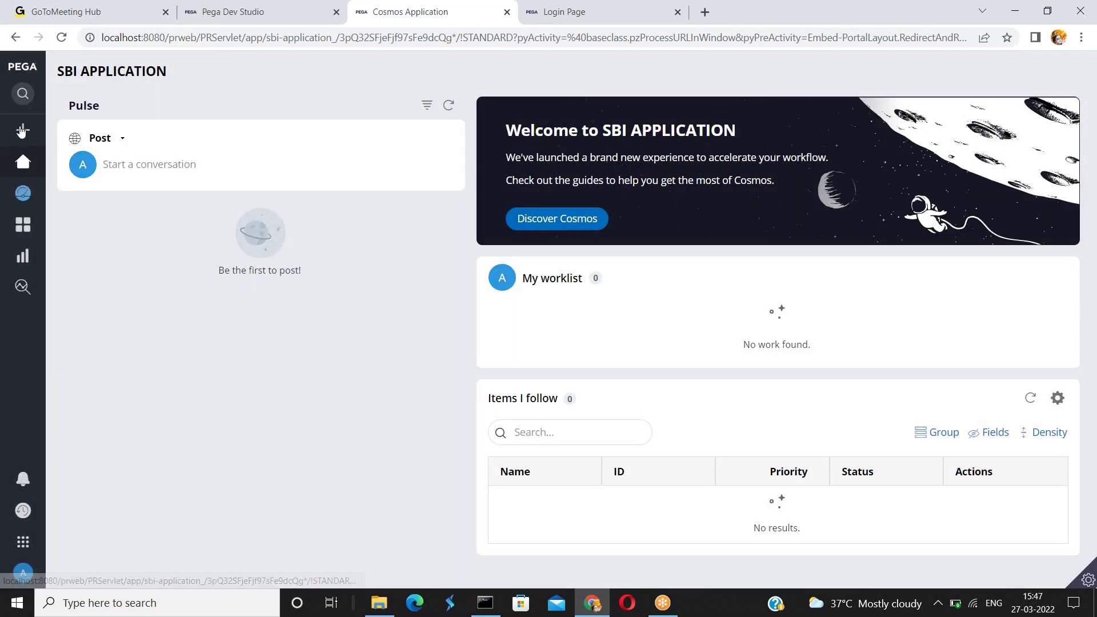
pyautogui.moveTo(26, 166)
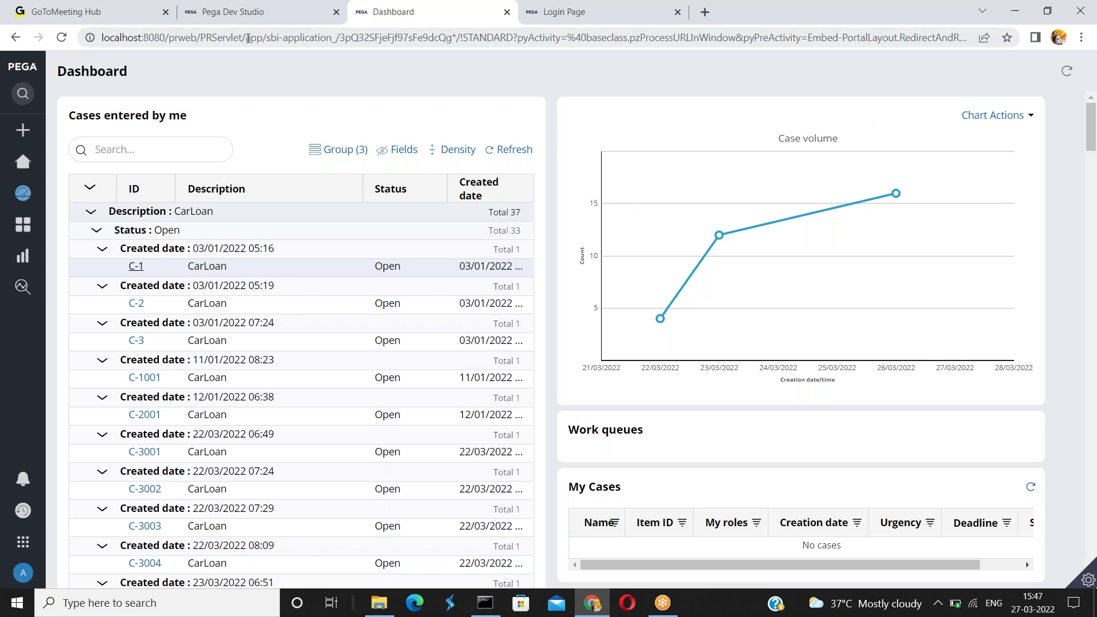
# - Return to Dev Studio and look through the earlier access classes and privileges of the SBIAPPL:SysAdm4 role
pyautogui.click(235, 14)
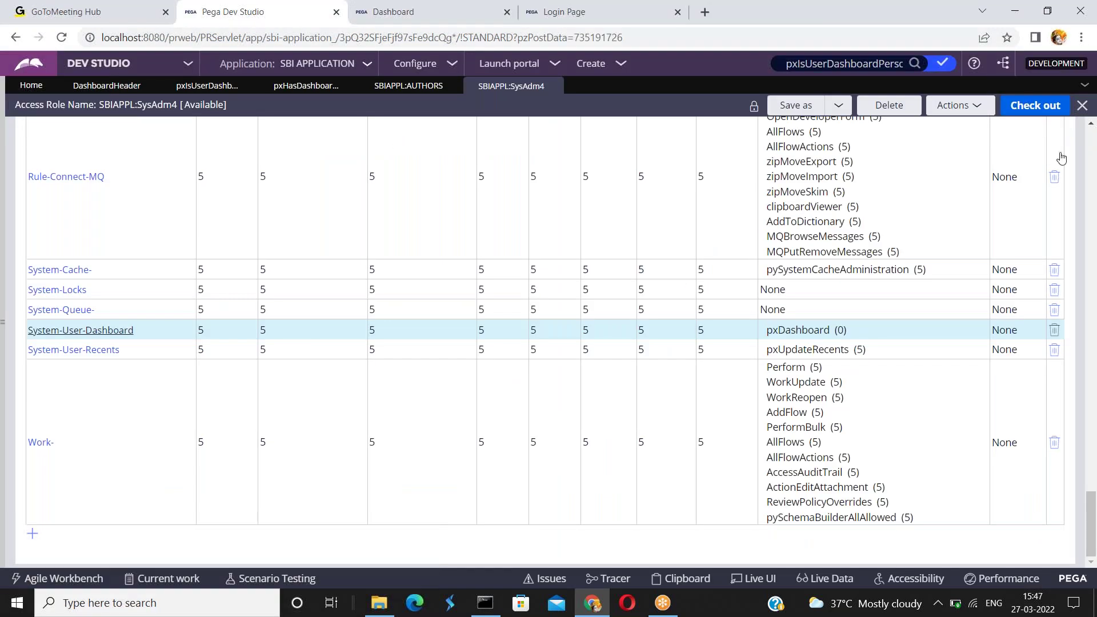
pyautogui.scroll(20, 1094, 155)
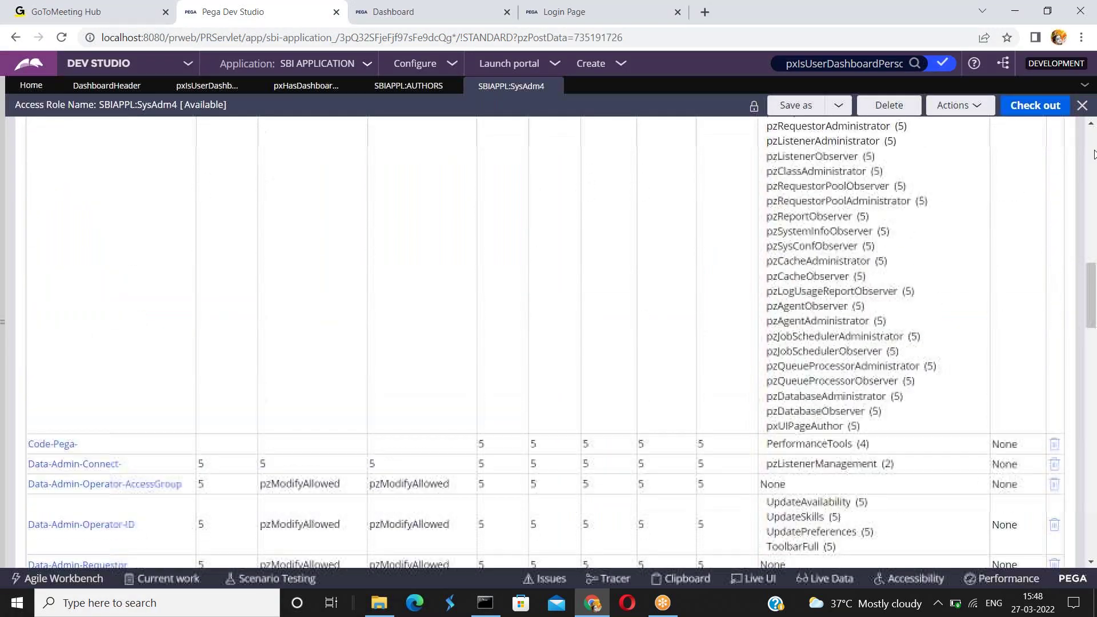